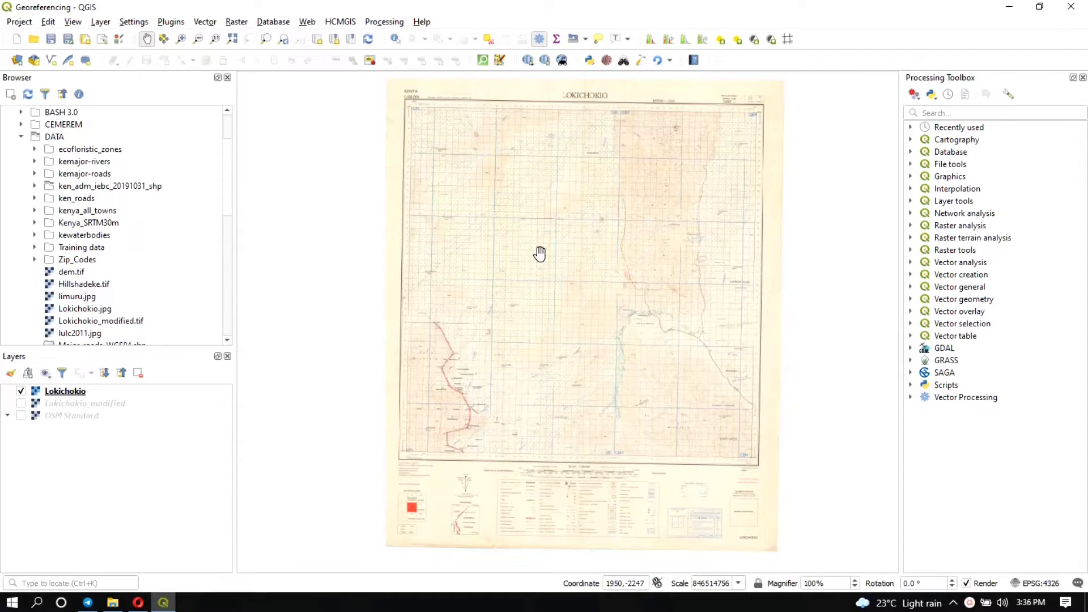
Examine the grid lines, grid numbering and overall extent of the scanned Lokichokio map
{"action": "scroll", "coordinate": [539, 253], "scroll_direction": "up", "scroll_amount": 2}
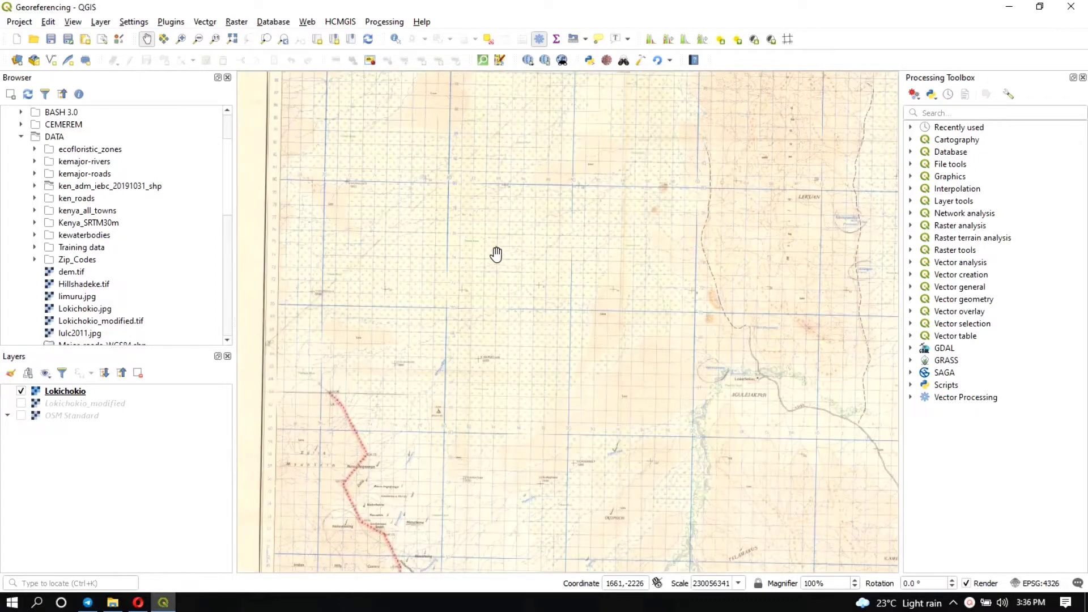
{"action": "left_click_drag", "start_coordinate": [446, 195], "coordinate": [430, 226]}
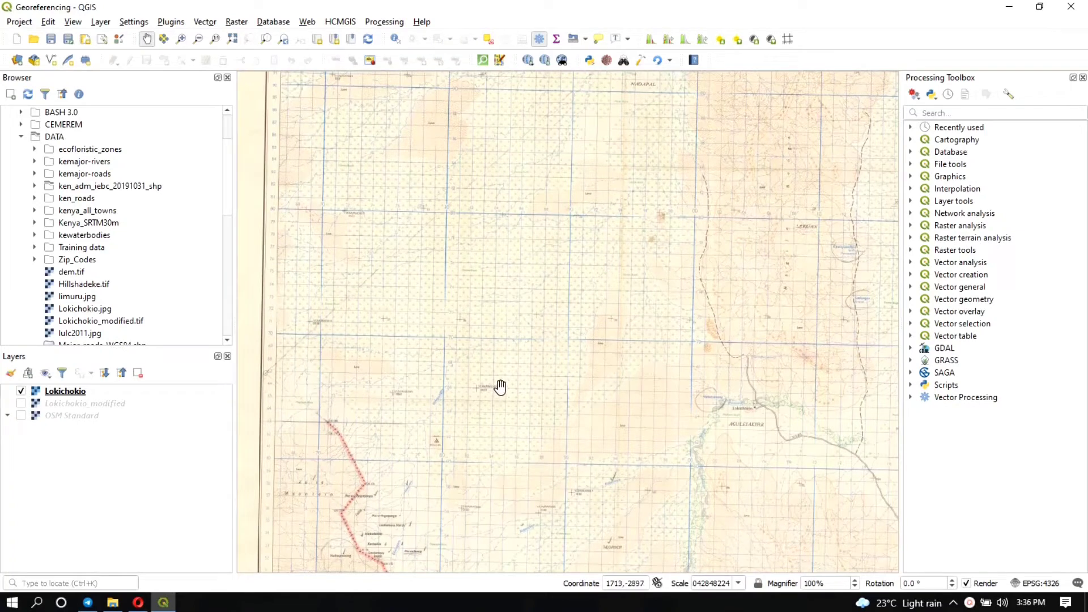
{"action": "left_click_drag", "start_coordinate": [566, 403], "coordinate": [566, 315]}
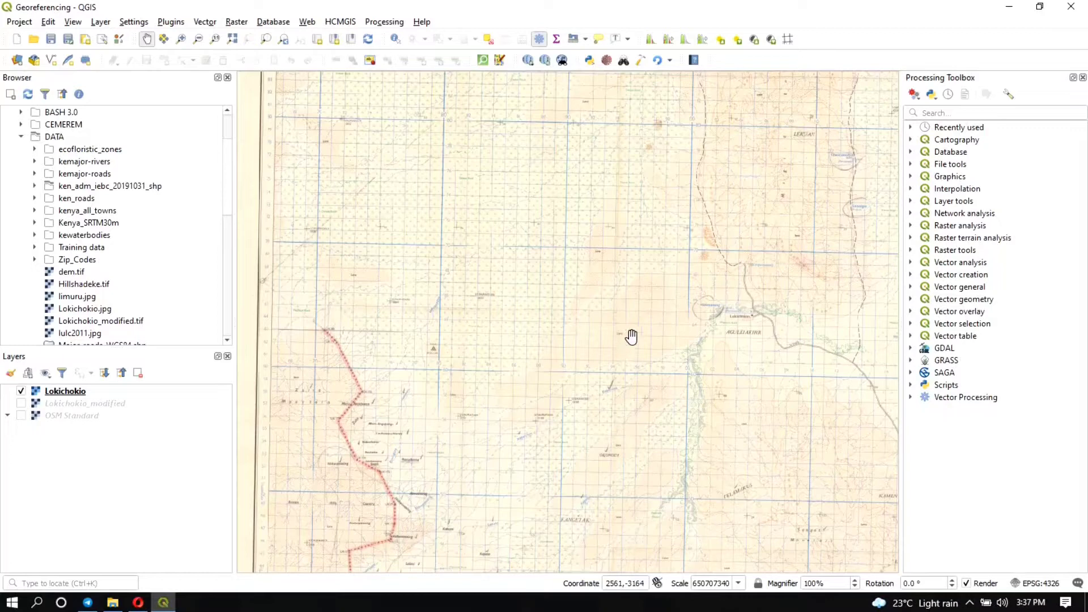
{"action": "left_click_drag", "start_coordinate": [691, 211], "coordinate": [634, 338]}
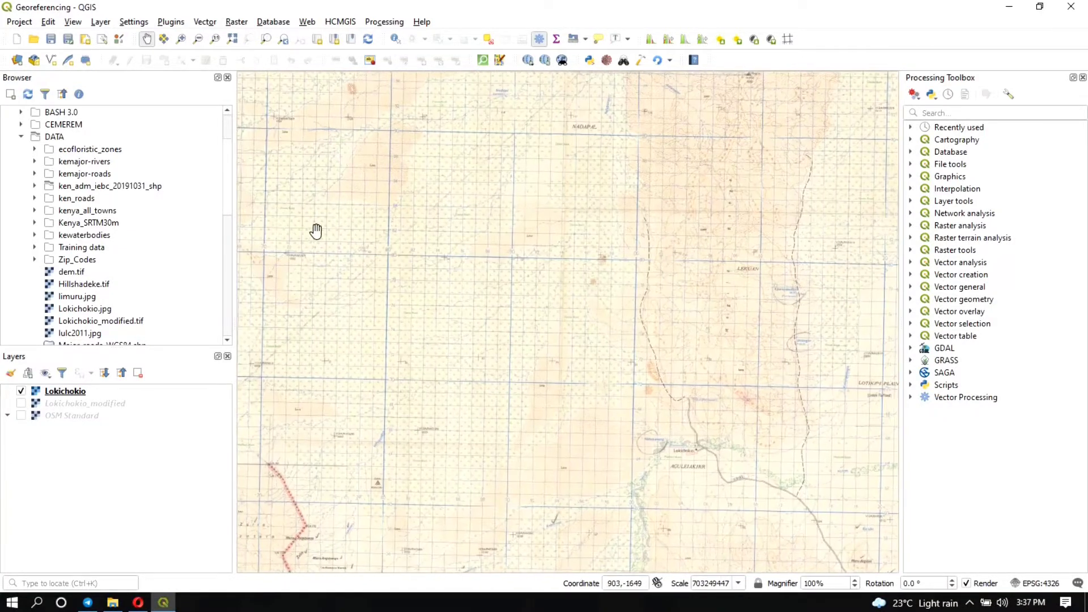
{"action": "left_click_drag", "start_coordinate": [316, 230], "coordinate": [406, 179]}
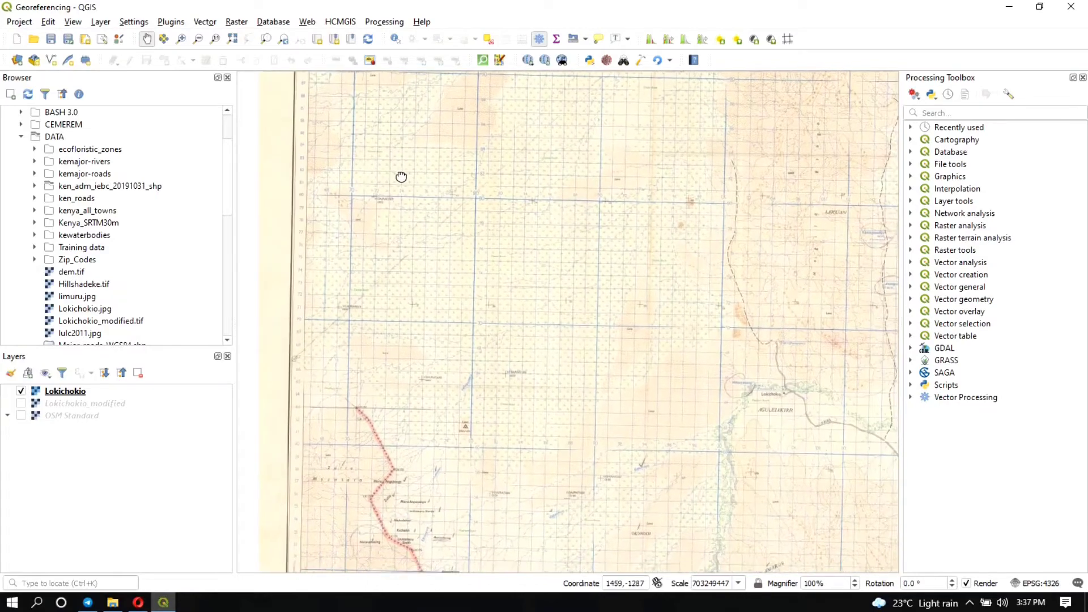
{"action": "scroll", "coordinate": [471, 228], "scroll_direction": "up", "scroll_amount": 2}
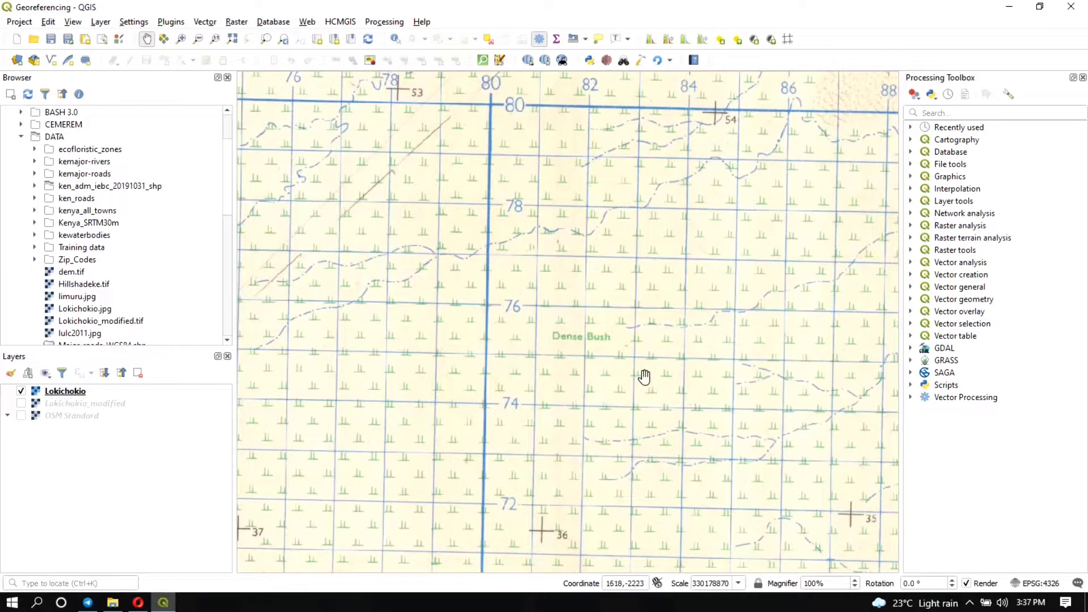
{"action": "scroll", "coordinate": [619, 330], "scroll_direction": "down", "scroll_amount": 3}
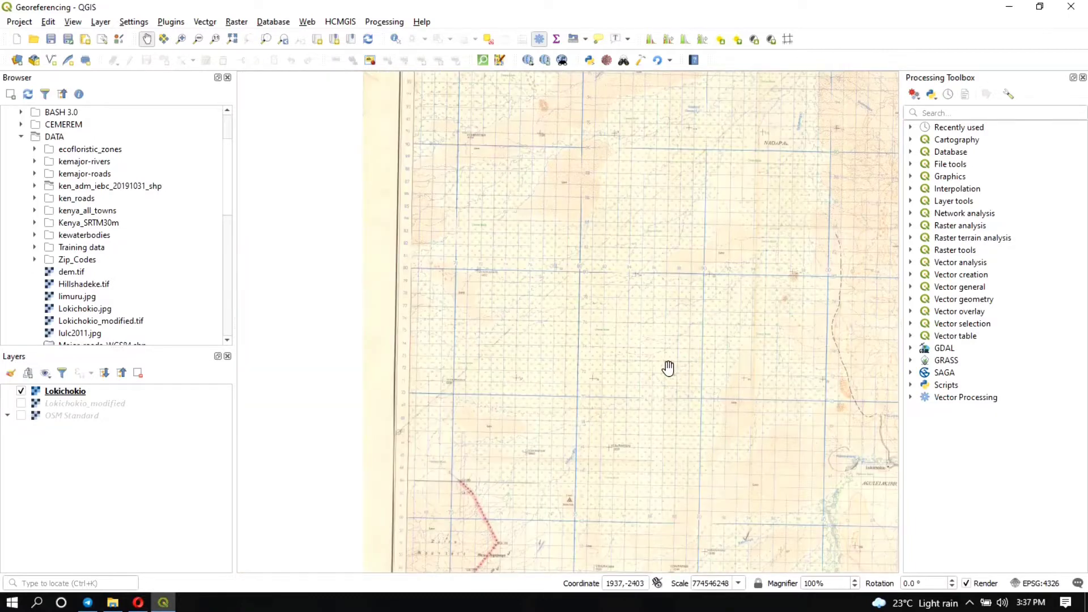
{"action": "scroll", "coordinate": [668, 368], "scroll_direction": "down", "scroll_amount": 1}
{"action": "left_click_drag", "start_coordinate": [688, 386], "coordinate": [604, 172]}
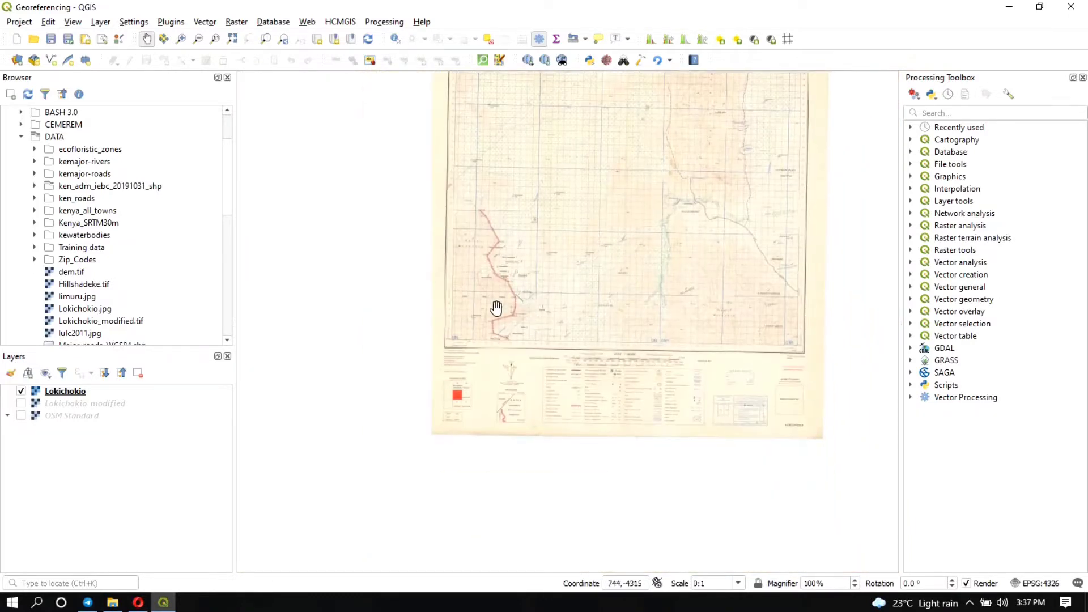
Examine the map's lower margin for the legend, the East Africa Grid Belts projection details and the southeast corner coordinates
{"action": "scroll", "coordinate": [485, 300], "scroll_direction": "up", "scroll_amount": 2}
{"action": "scroll", "coordinate": [497, 188], "scroll_direction": "up", "scroll_amount": 3}
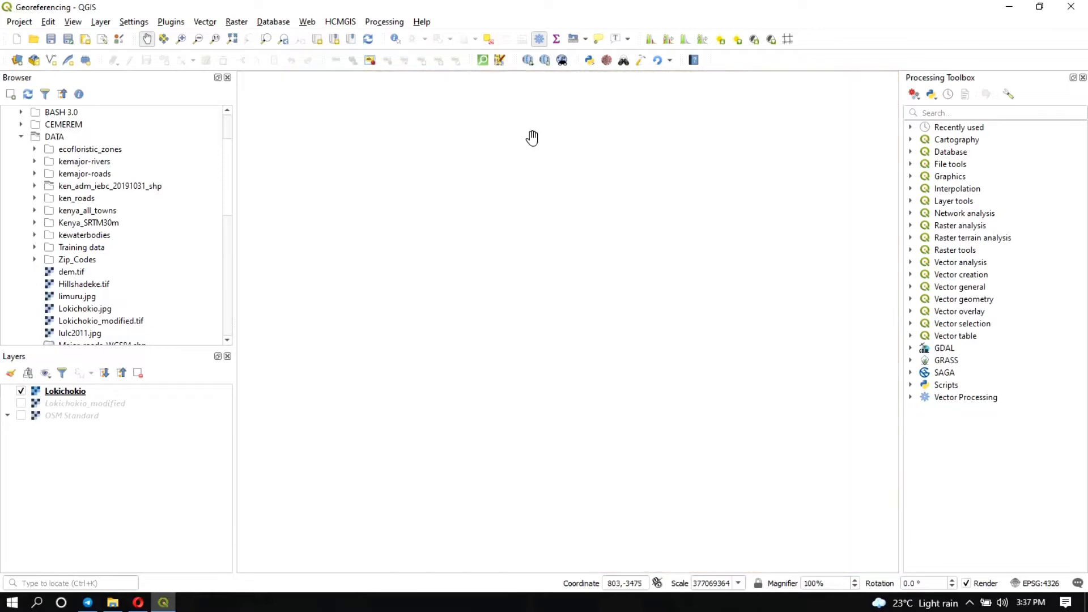
{"action": "scroll", "coordinate": [737, 397], "scroll_direction": "down", "scroll_amount": 5}
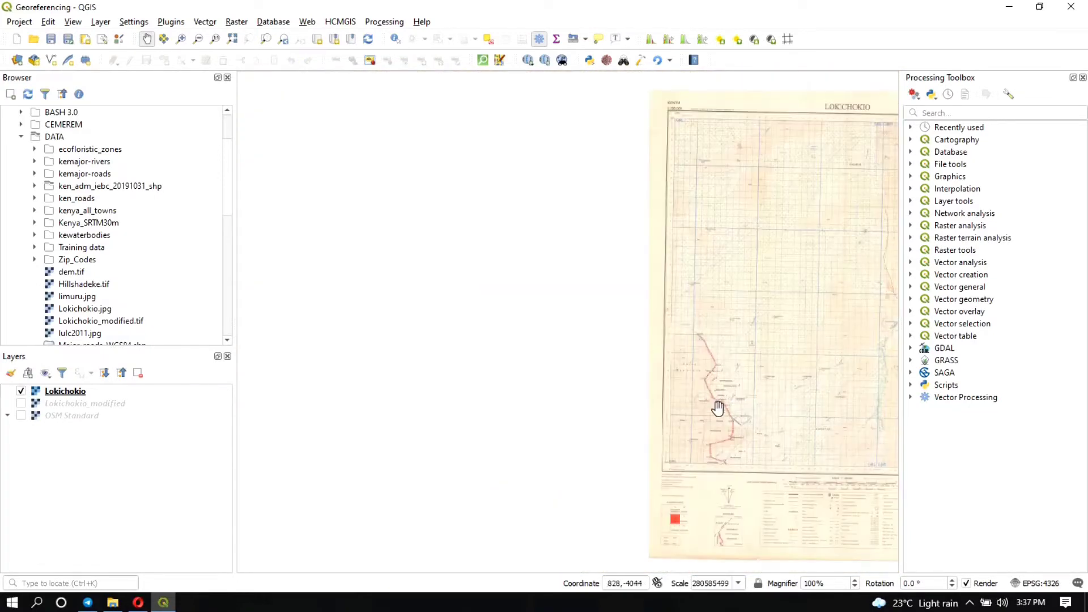
{"action": "left_click_drag", "start_coordinate": [732, 380], "coordinate": [345, 153]}
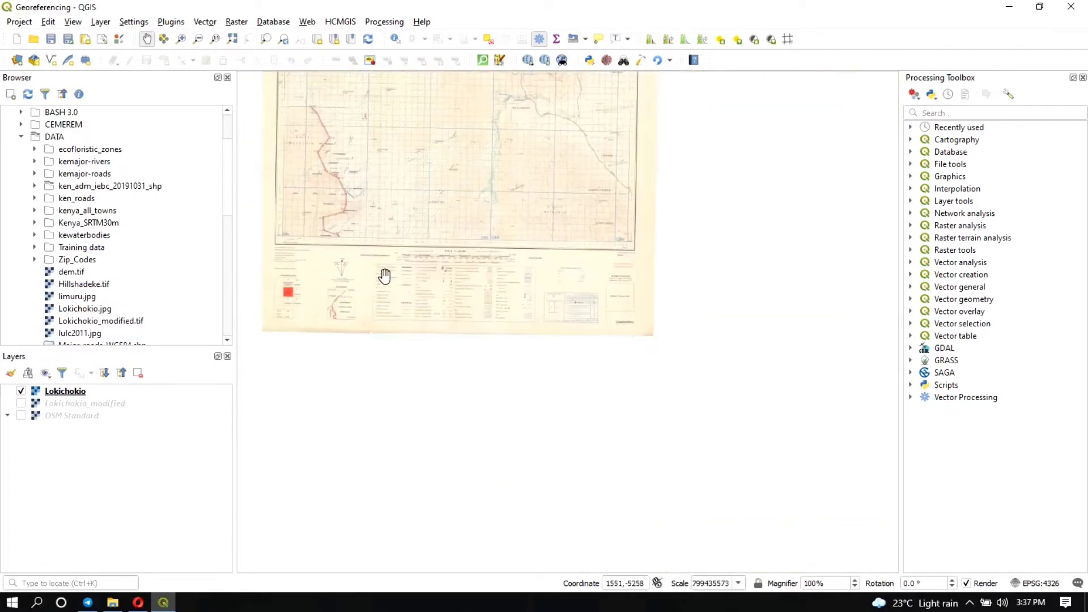
{"action": "scroll", "coordinate": [386, 278], "scroll_direction": "up", "scroll_amount": 3}
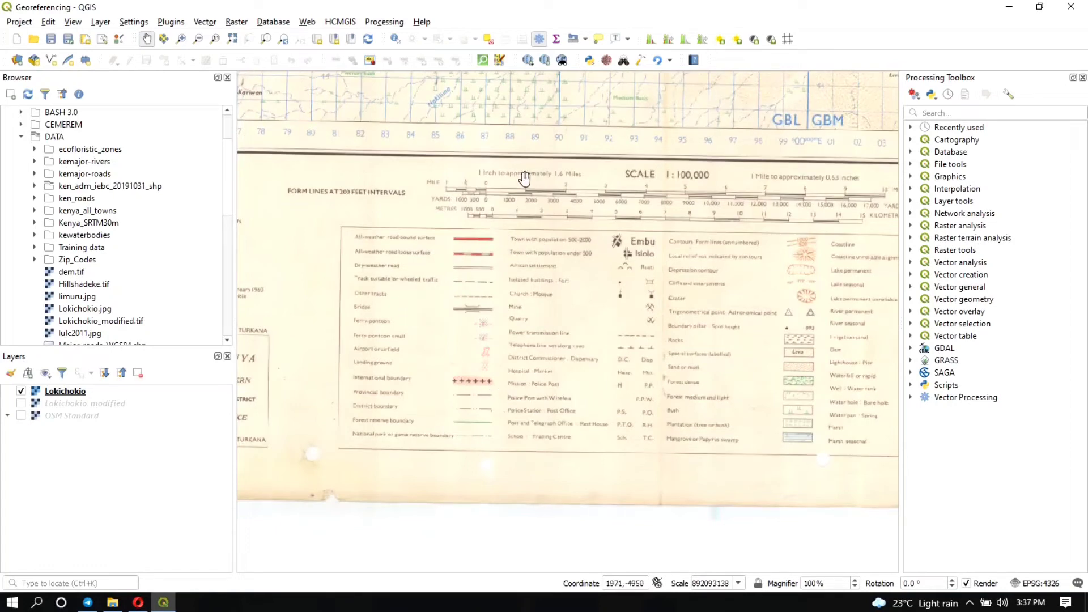
{"action": "left_click_drag", "start_coordinate": [778, 364], "coordinate": [261, 375]}
{"action": "left_click_drag", "start_coordinate": [556, 348], "coordinate": [452, 348]}
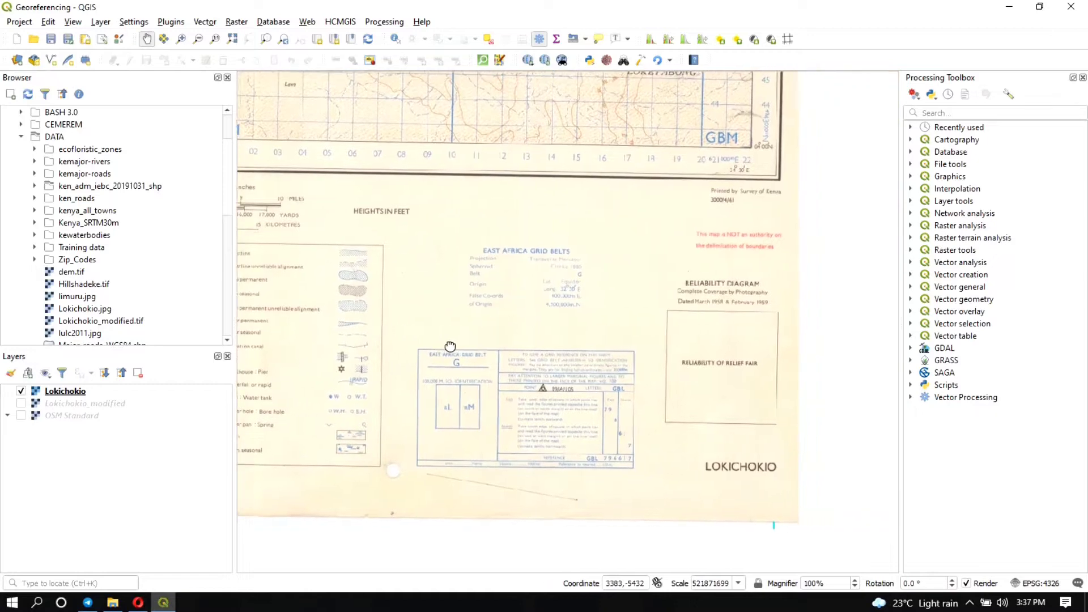
{"action": "scroll", "coordinate": [487, 254], "scroll_direction": "up", "scroll_amount": 2}
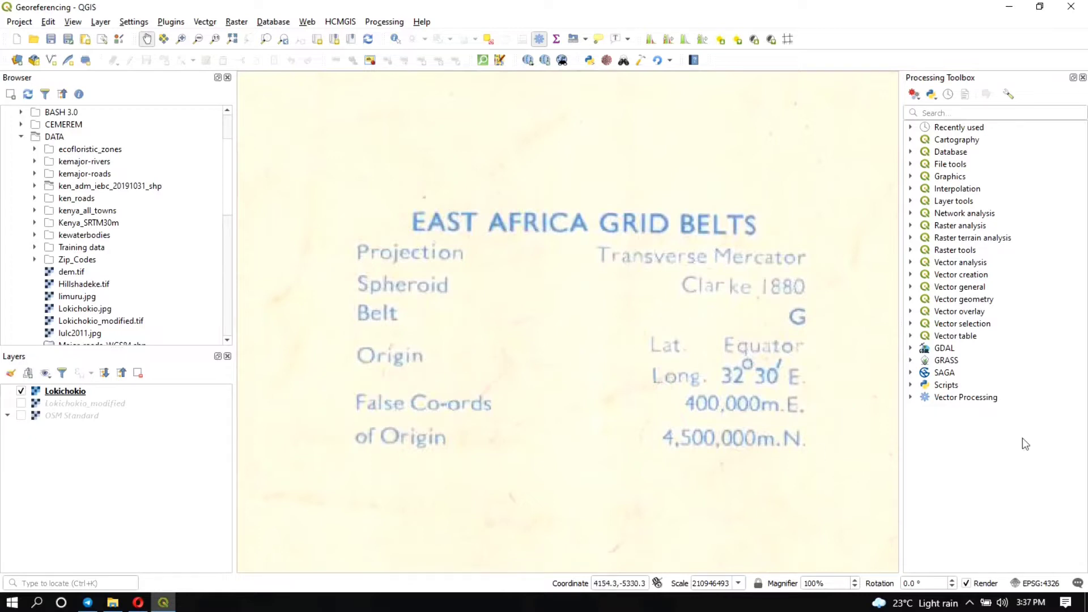
{"action": "scroll", "coordinate": [709, 372], "scroll_direction": "down", "scroll_amount": 2}
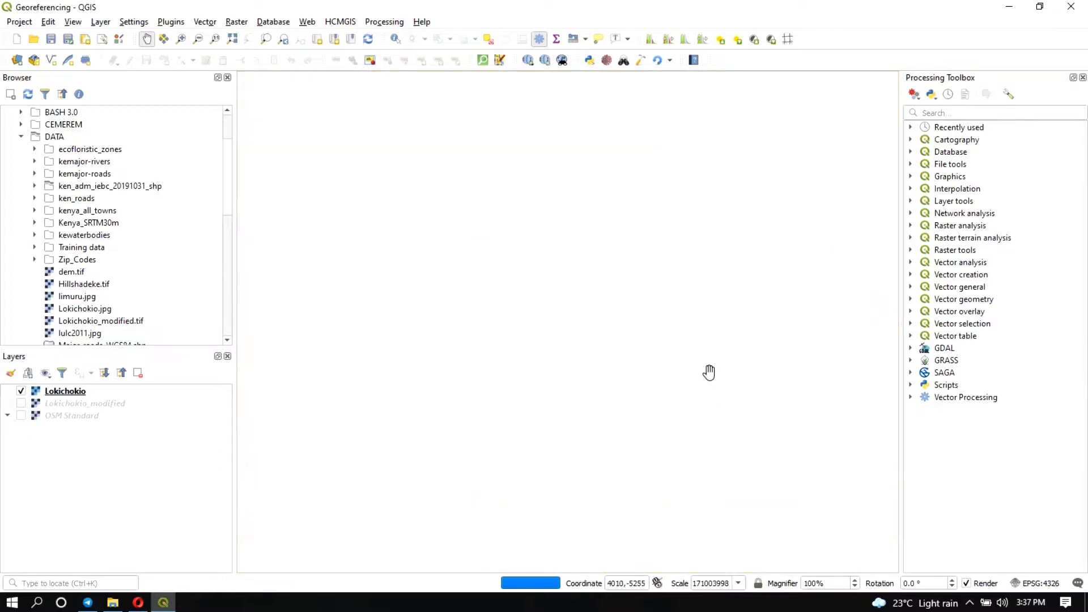
{"action": "left_click_drag", "start_coordinate": [660, 238], "coordinate": [165, 442]}
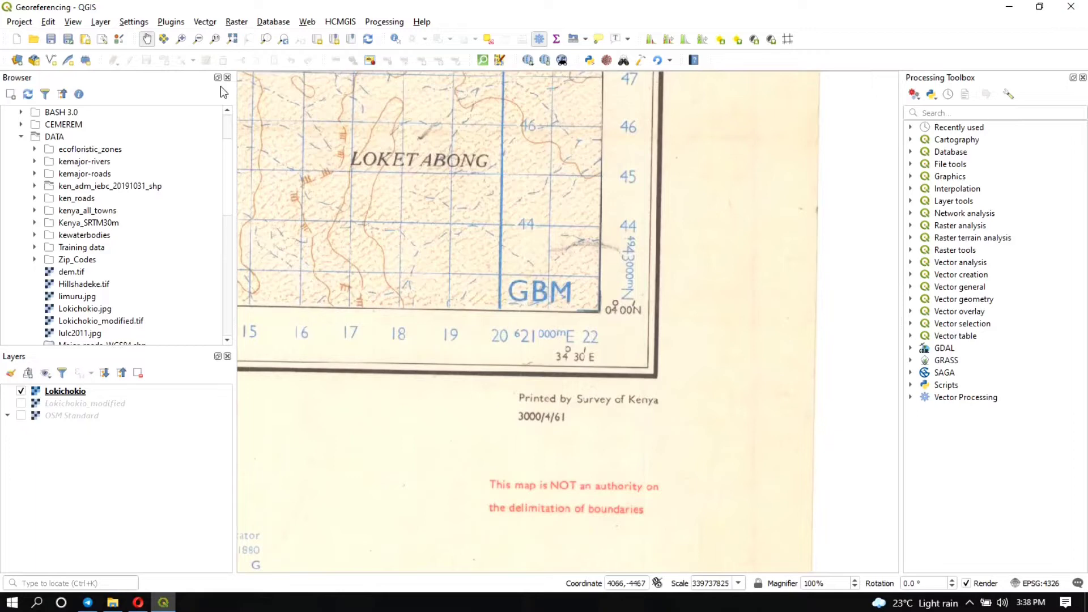
Check that the Georeferencer GDAL plugin is enabled among the installed plugins
{"action": "left_click", "coordinate": [168, 21]}
{"action": "left_click", "coordinate": [183, 36]}
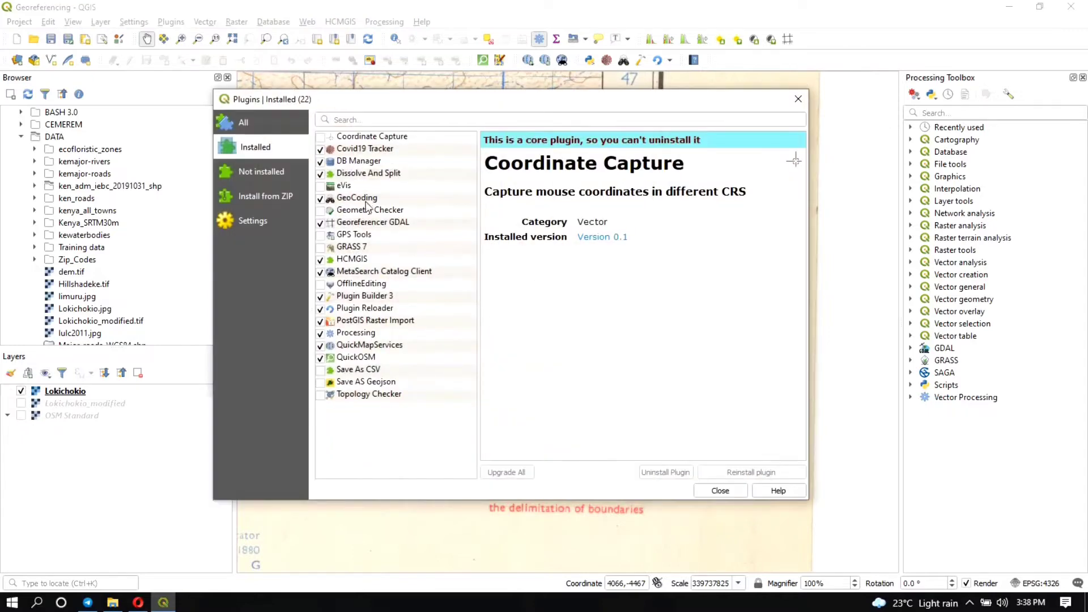
{"action": "left_click", "coordinate": [360, 223]}
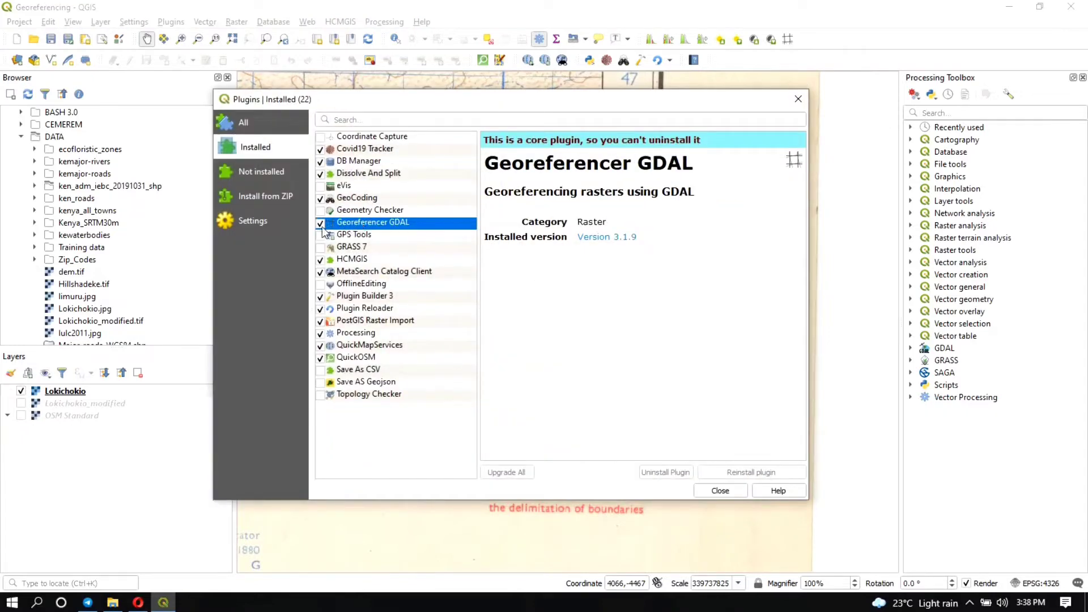
{"action": "left_click", "coordinate": [320, 223]}
{"action": "left_click", "coordinate": [320, 223]}
{"action": "left_click", "coordinate": [719, 492]}
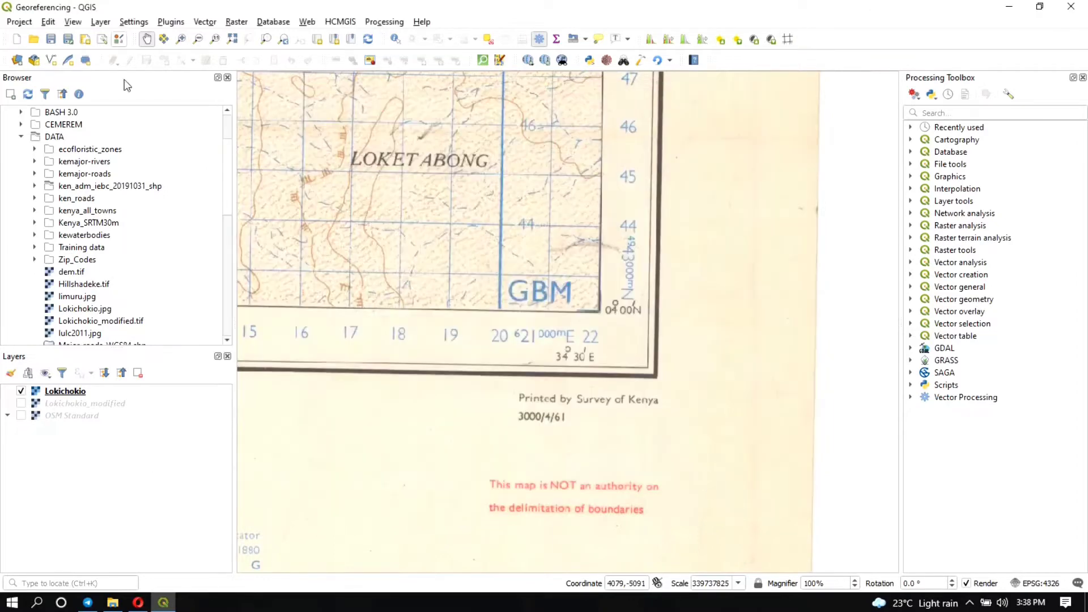
Open the Georeferencer and load the Lokichokio JPG from the DATA folder as the raster
{"action": "left_click", "coordinate": [236, 22]}
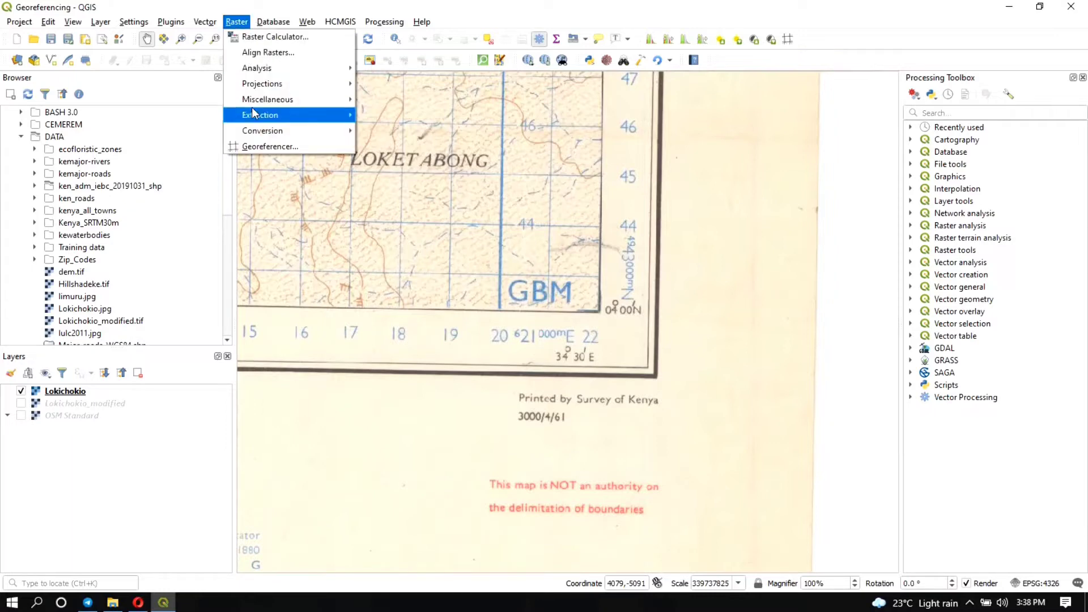
{"action": "left_click", "coordinate": [261, 148]}
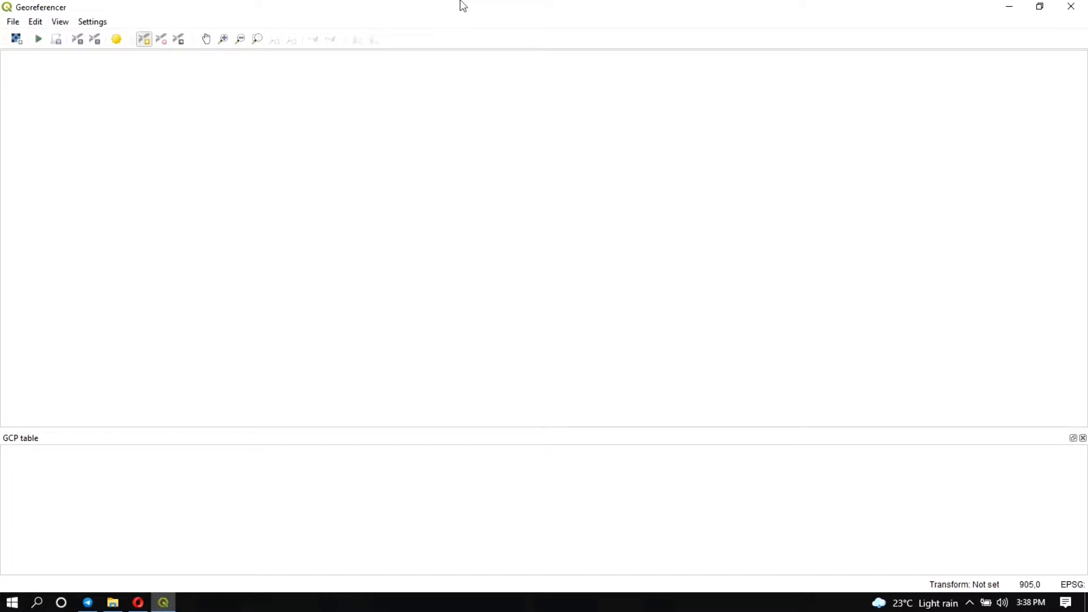
{"action": "left_click", "coordinate": [14, 40]}
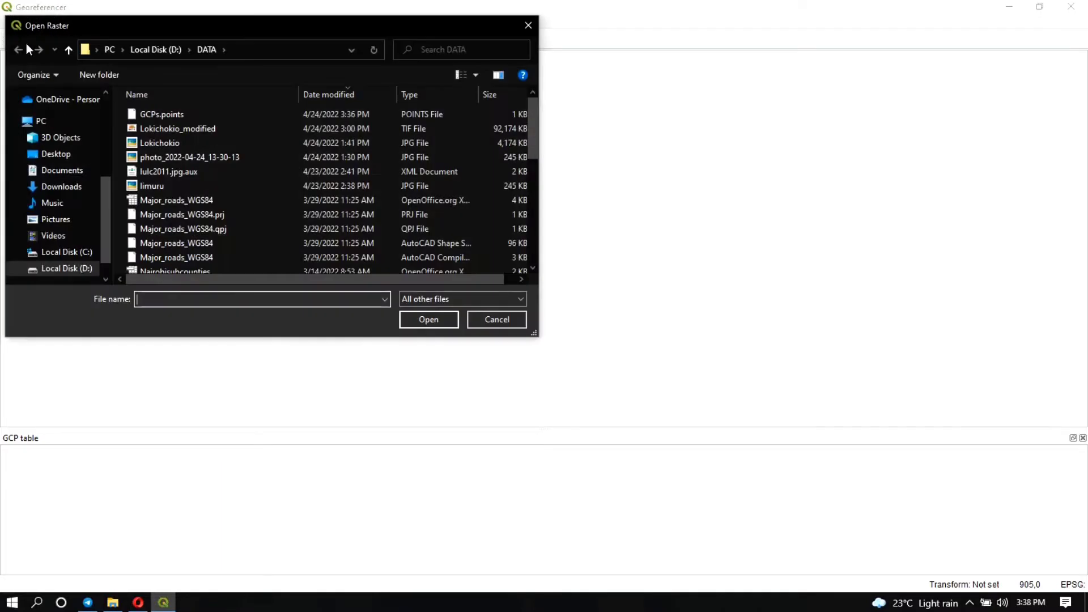
{"action": "left_click", "coordinate": [175, 141]}
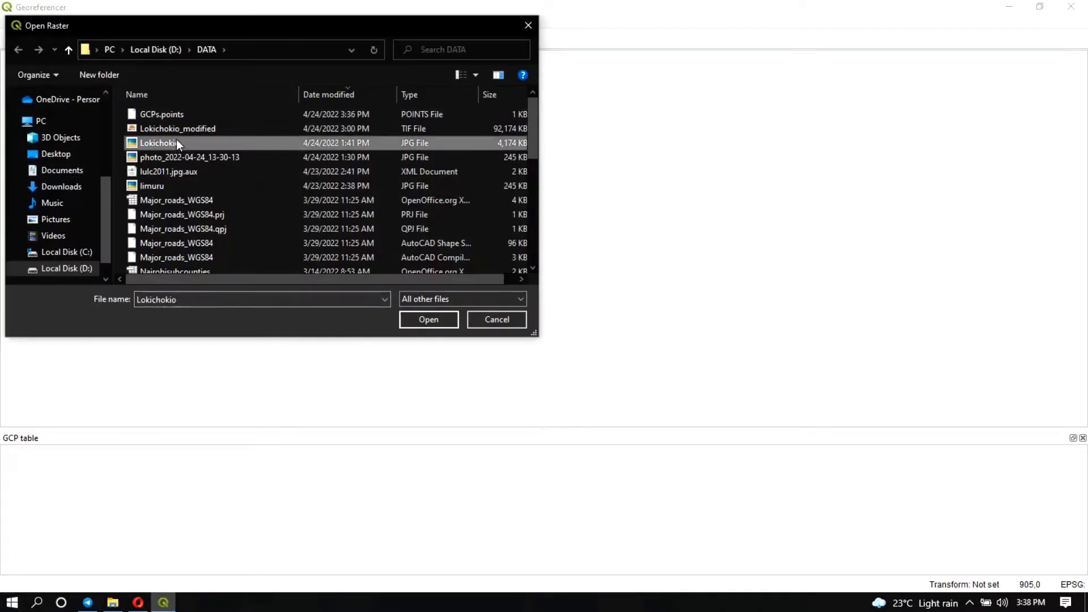
{"action": "left_click", "coordinate": [436, 317]}
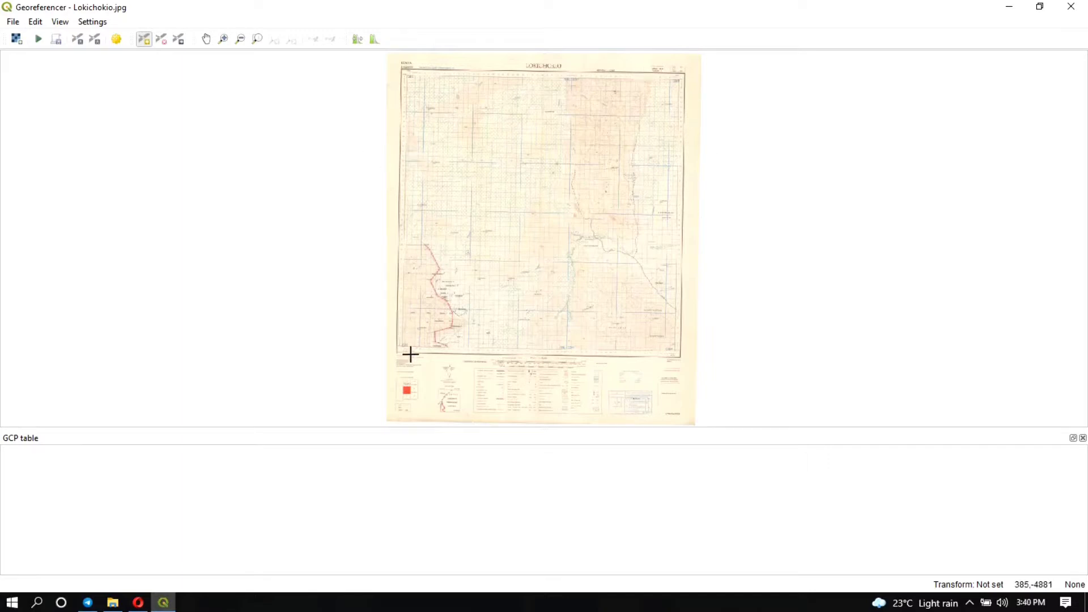
Try out a control point at the map frame's southwest corner with X/East 34 and Y/North 4, and discard the entry
{"action": "scroll", "coordinate": [408, 353], "scroll_direction": "up", "scroll_amount": 3}
{"action": "scroll", "coordinate": [373, 303], "scroll_direction": "up", "scroll_amount": 2}
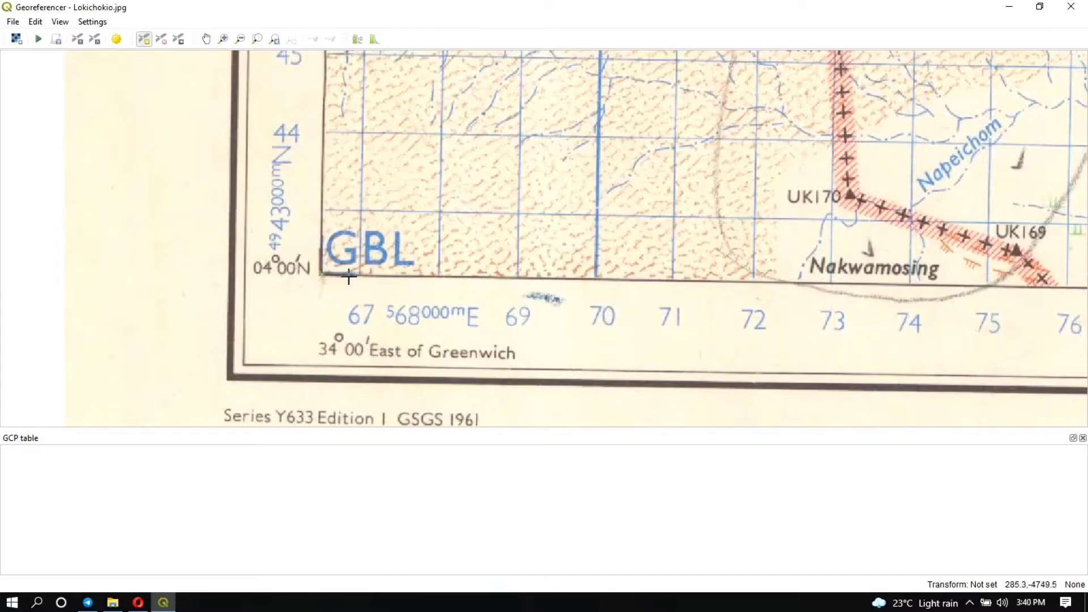
{"action": "scroll", "coordinate": [343, 276], "scroll_direction": "up", "scroll_amount": 2}
{"action": "scroll", "coordinate": [301, 286], "scroll_direction": "up", "scroll_amount": 2}
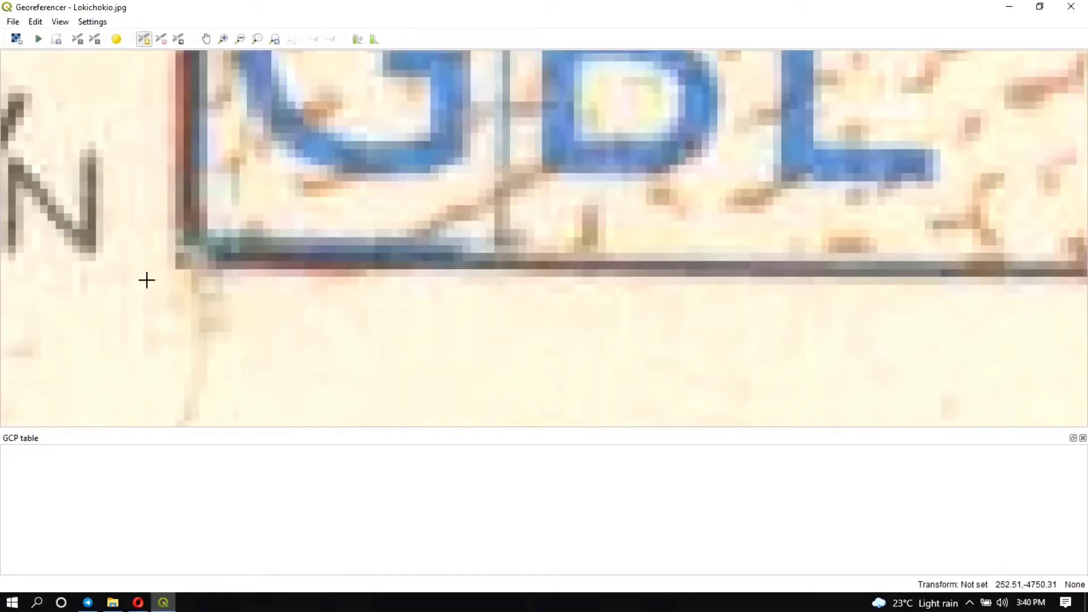
{"action": "left_click", "coordinate": [185, 245]}
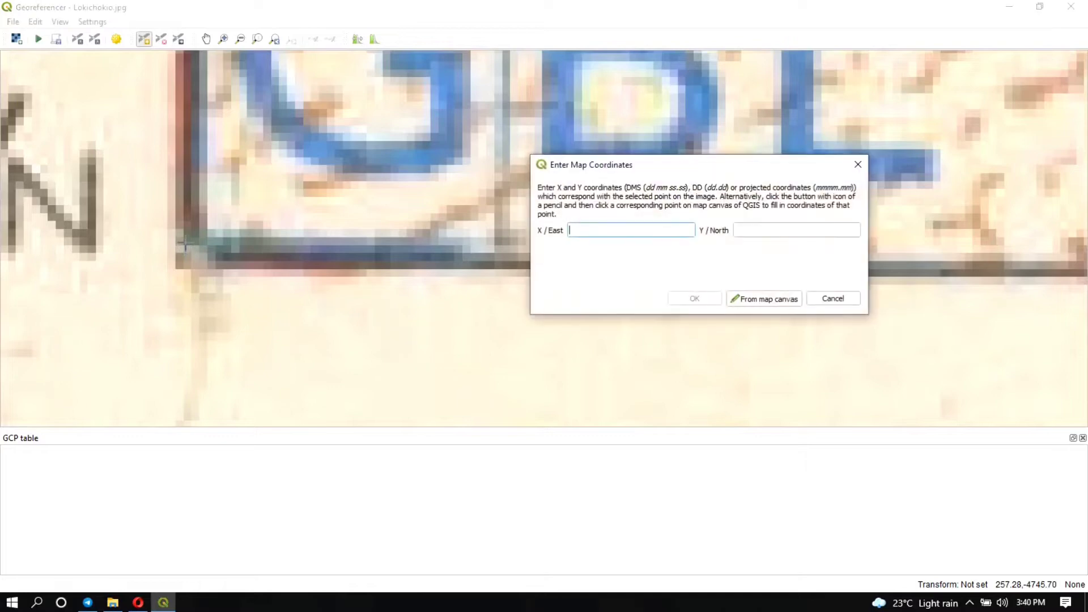
{"action": "scroll", "coordinate": [185, 245], "scroll_direction": "down", "scroll_amount": 2}
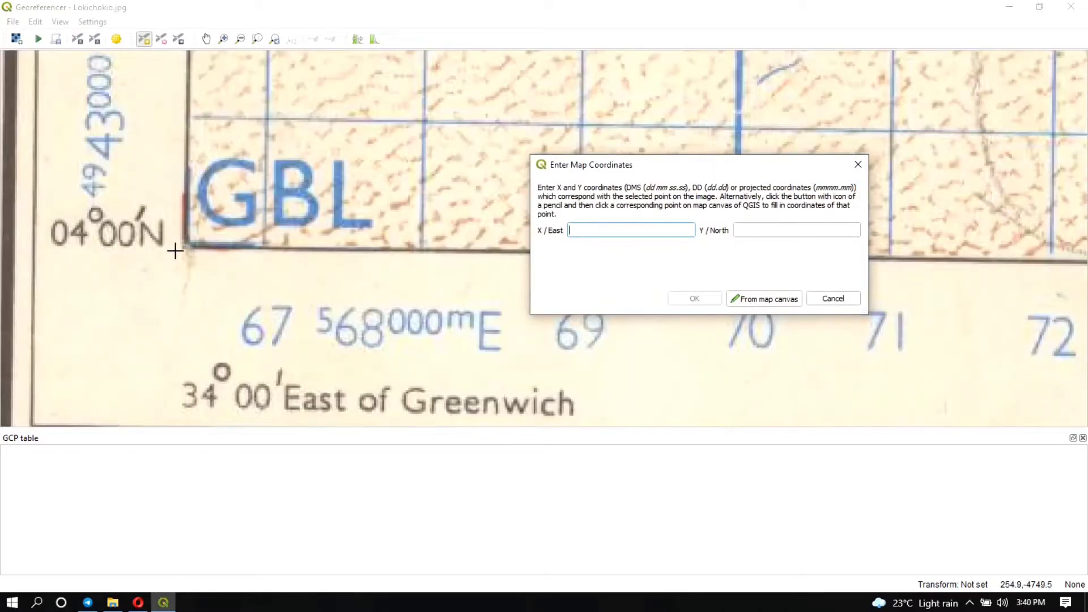
{"action": "left_click_drag", "start_coordinate": [709, 160], "coordinate": [713, 131]}
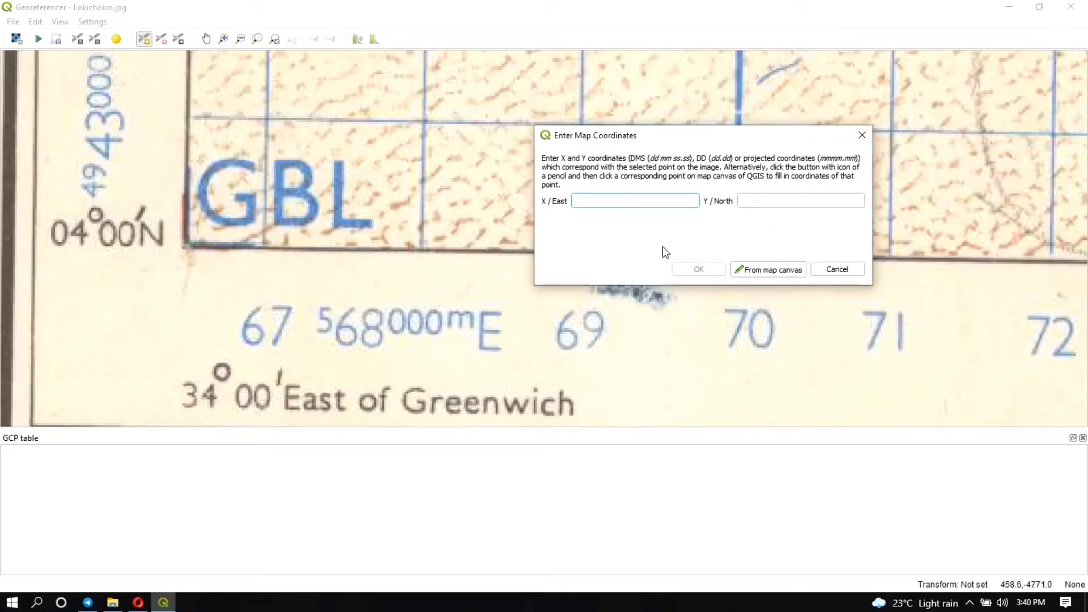
{"action": "type", "text": "34"}
{"action": "left_click", "coordinate": [766, 201]}
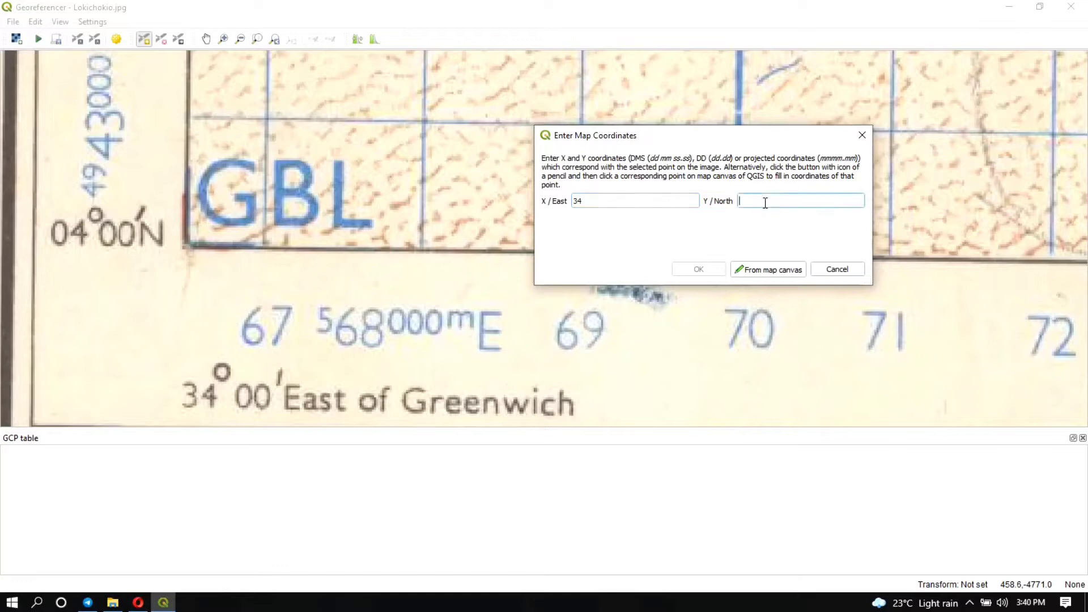
{"action": "type", "text": "4"}
{"action": "left_click", "coordinate": [843, 269]}
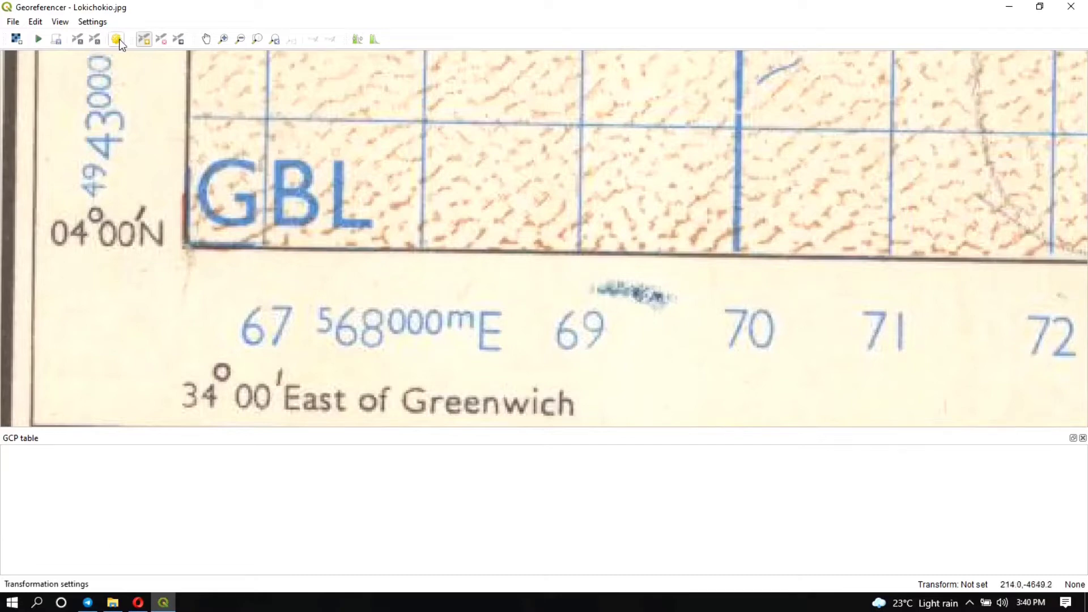
Load the saved ground control points from GCPs.points and check their placement at the map frame's corners
{"action": "left_click", "coordinate": [82, 41]}
{"action": "left_click", "coordinate": [195, 115]}
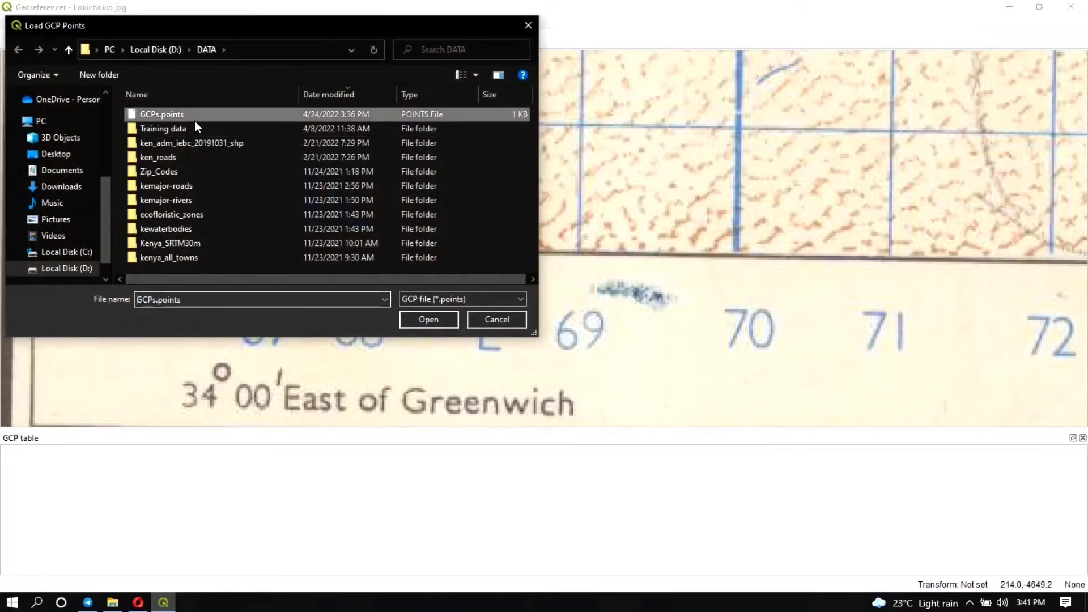
{"action": "left_click", "coordinate": [419, 319]}
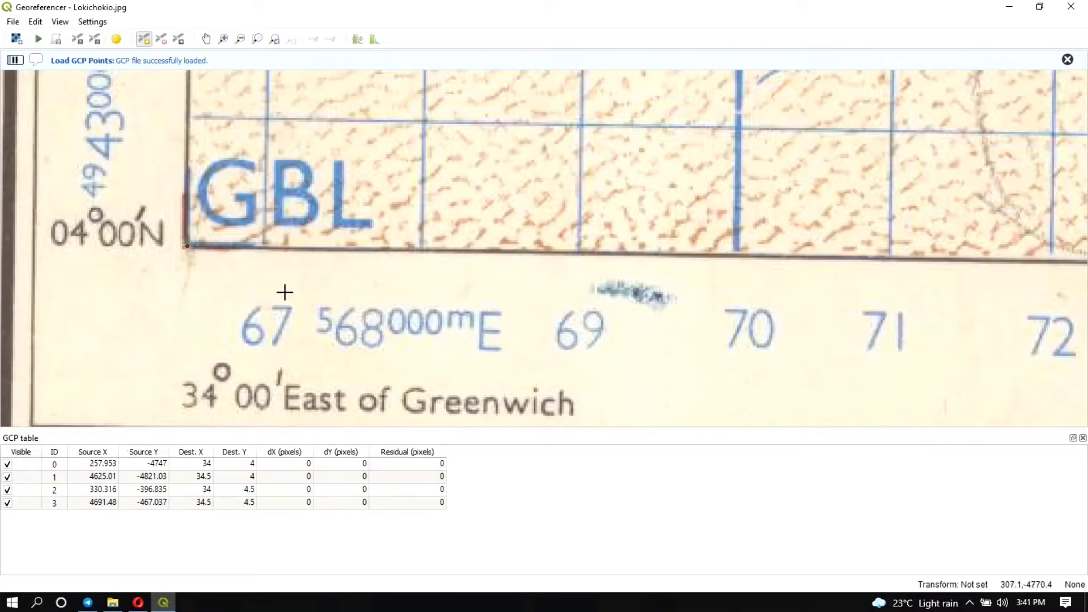
{"action": "scroll", "coordinate": [284, 291], "scroll_direction": "down", "scroll_amount": 3}
{"action": "scroll", "coordinate": [303, 277], "scroll_direction": "down", "scroll_amount": 3}
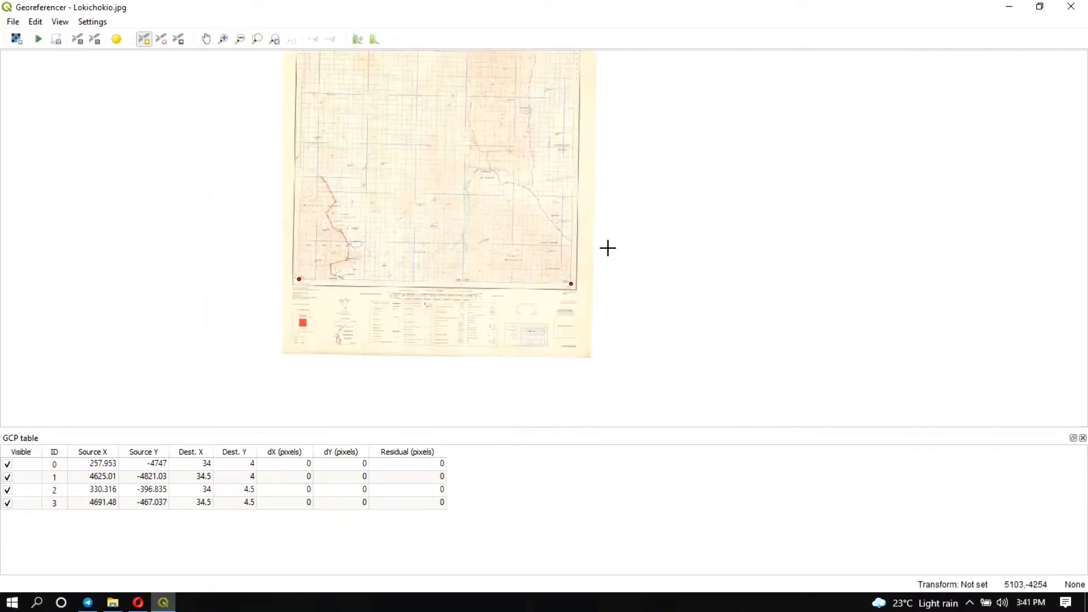
{"action": "left_click_drag", "start_coordinate": [397, 213], "coordinate": [391, 301]}
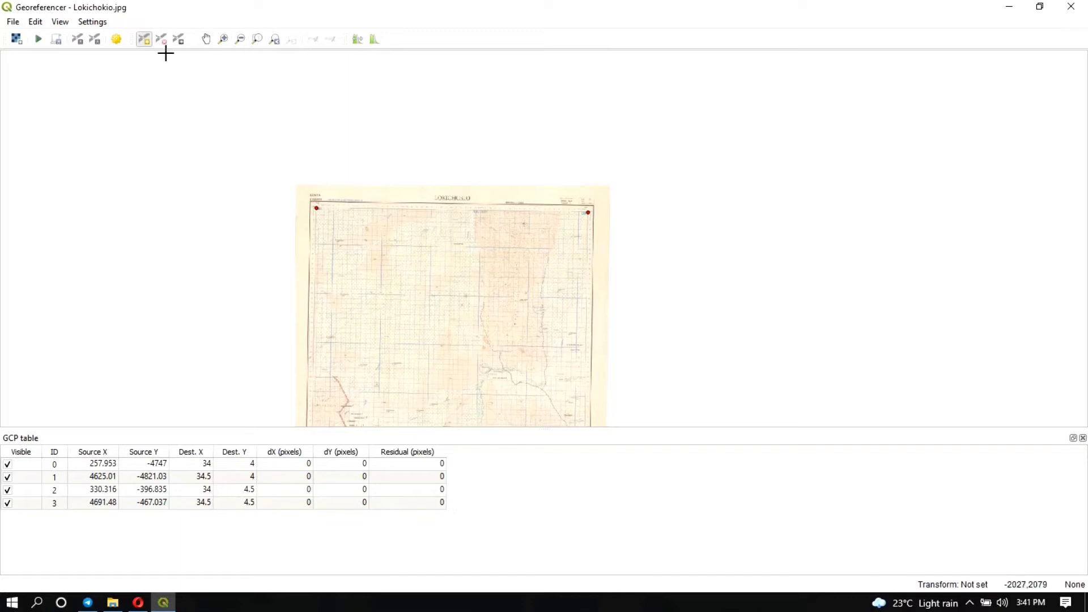
Open the georeferencer's transformation settings and choose Polynomial 1 as the transformation type
{"action": "left_click", "coordinate": [206, 38]}
{"action": "left_click_drag", "start_coordinate": [351, 236], "coordinate": [298, 131]}
{"action": "left_click_drag", "start_coordinate": [598, 275], "coordinate": [495, 189]}
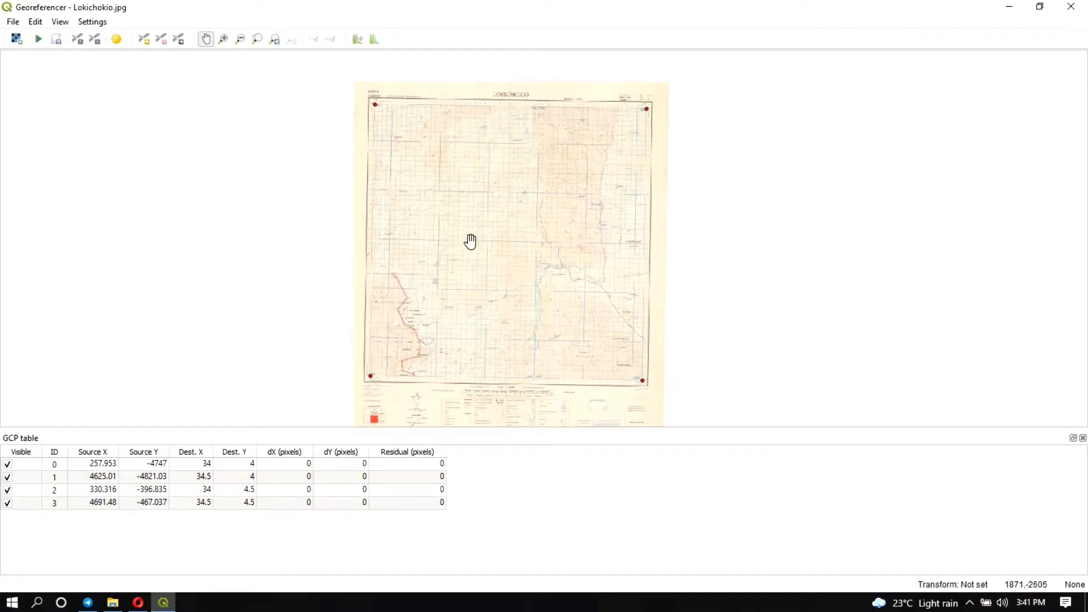
{"action": "left_click", "coordinate": [93, 22]}
{"action": "left_click", "coordinate": [109, 38]}
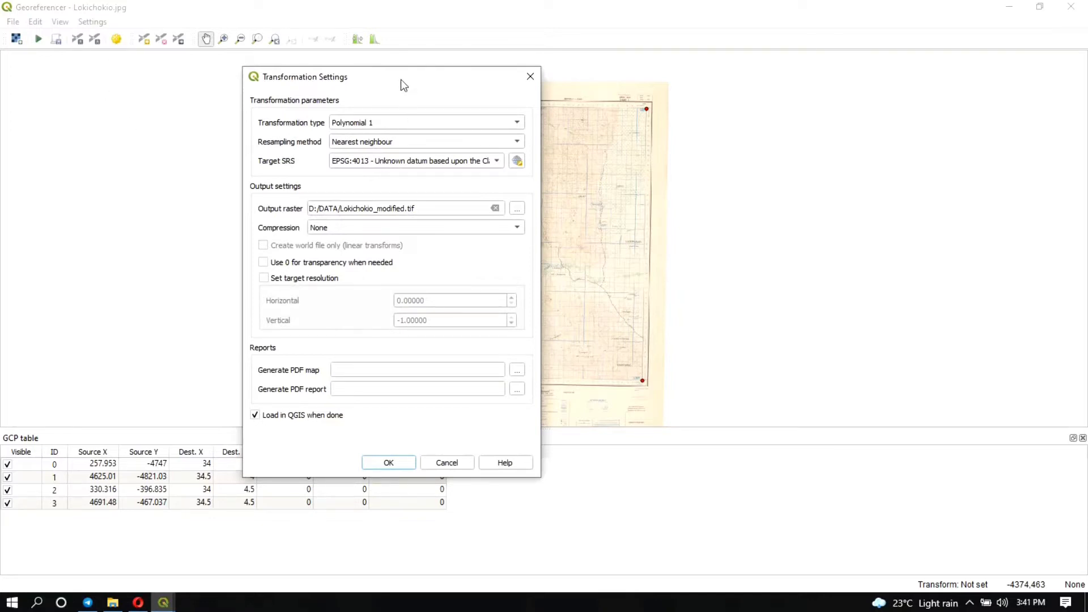
{"action": "left_click_drag", "start_coordinate": [400, 80], "coordinate": [428, 32]}
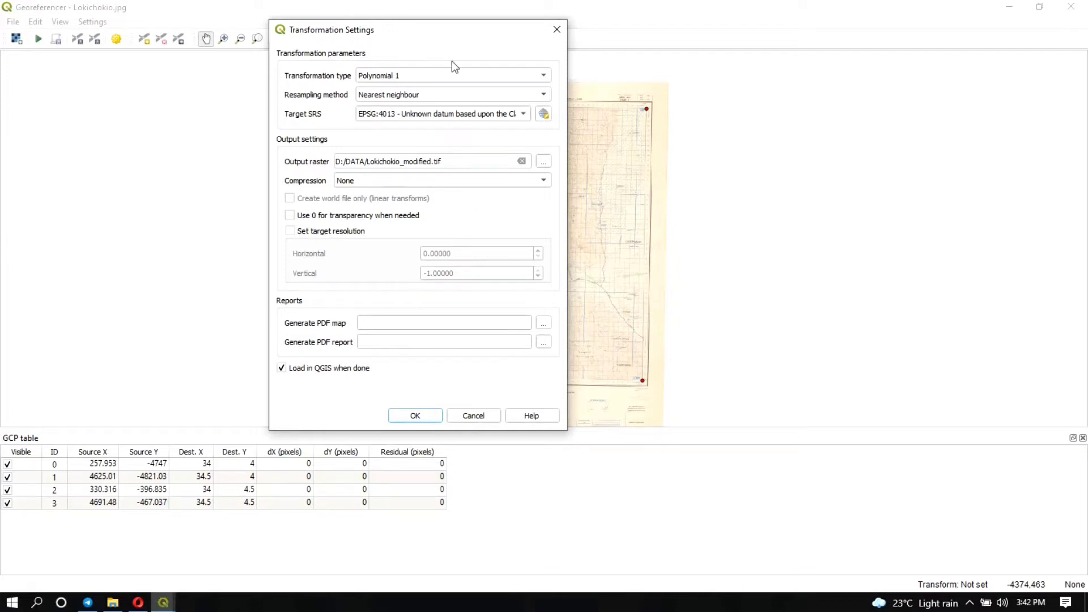
{"action": "left_click", "coordinate": [445, 76]}
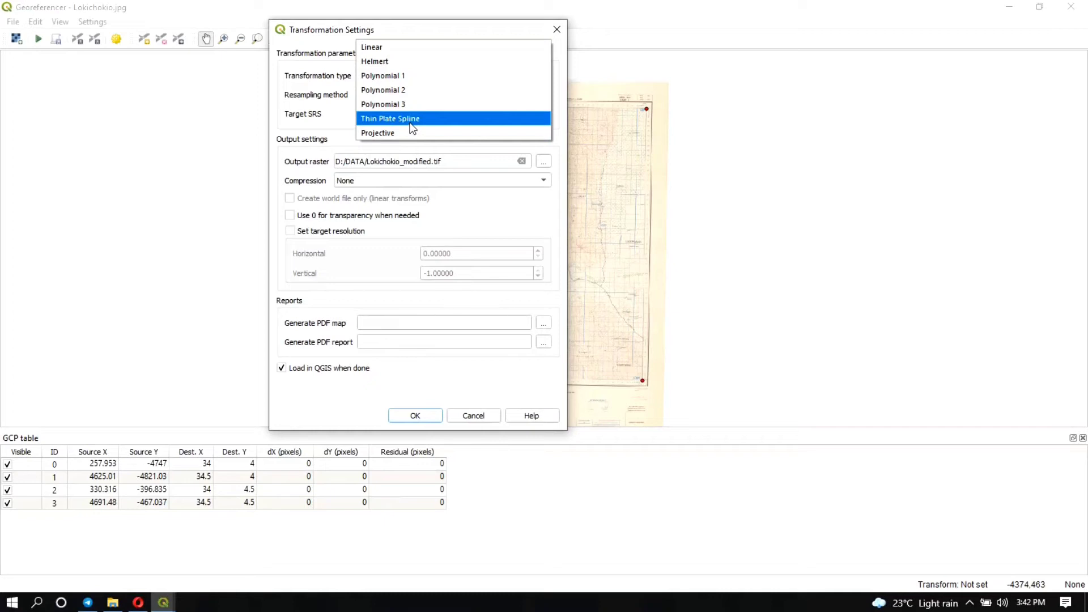
{"action": "left_click", "coordinate": [401, 75]}
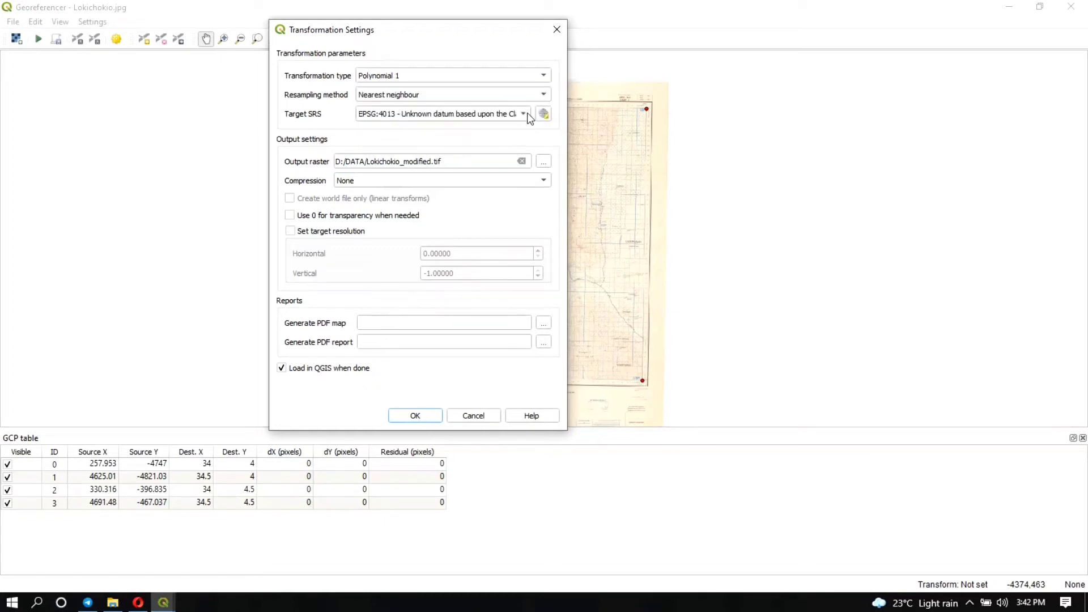
Search the coordinate systems for clarke 1880 and set the target SRS to the Clarke 1880 (Arc) ellipsoid, EPSG:4013
{"action": "left_click", "coordinate": [543, 114]}
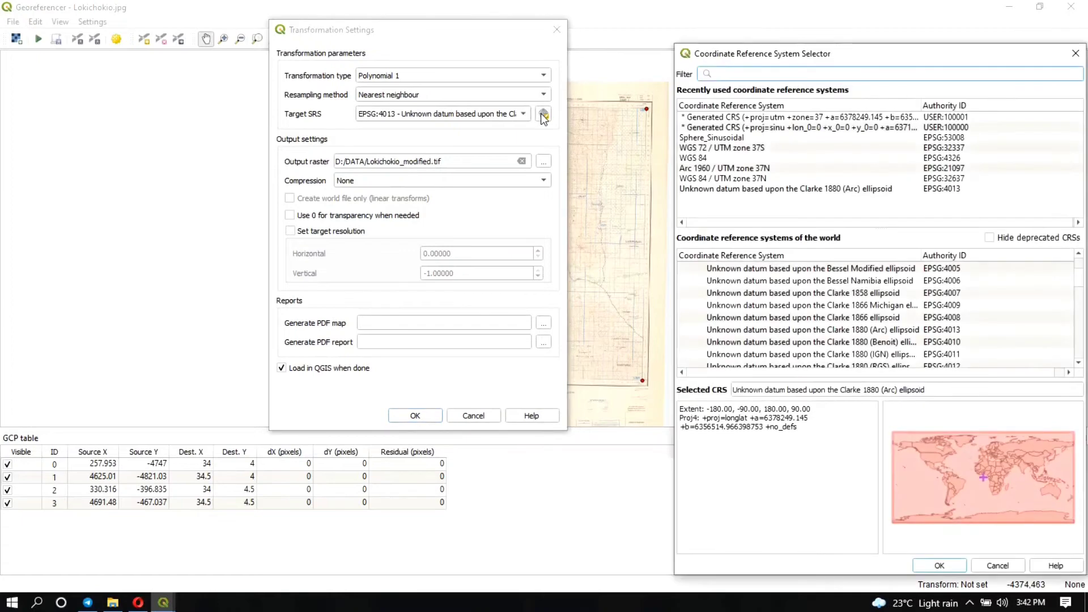
{"action": "left_click_drag", "start_coordinate": [806, 52], "coordinate": [748, 30]}
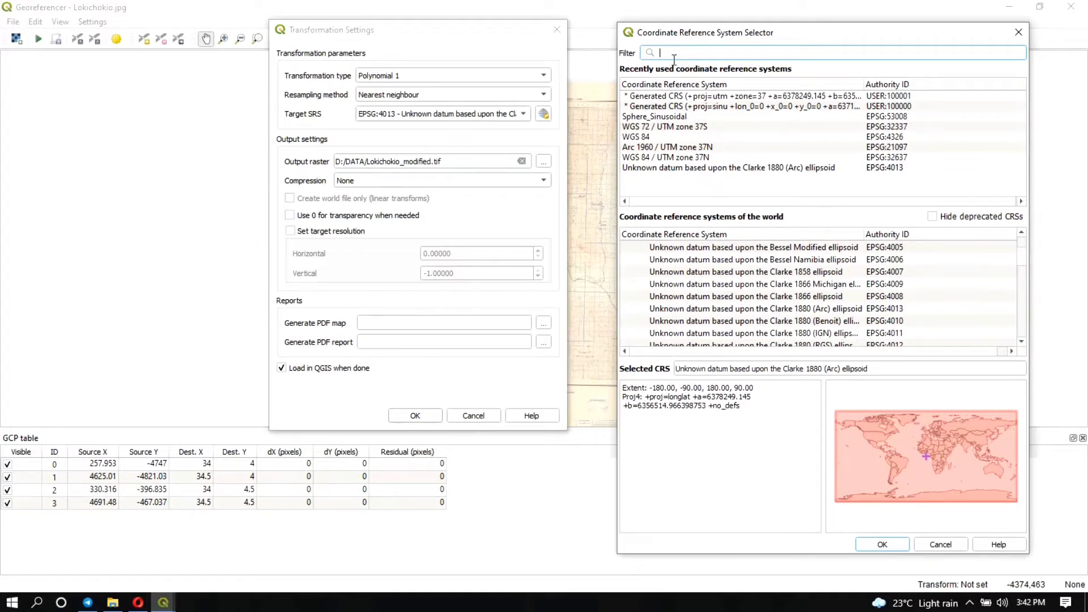
{"action": "type", "text": "clarke"}
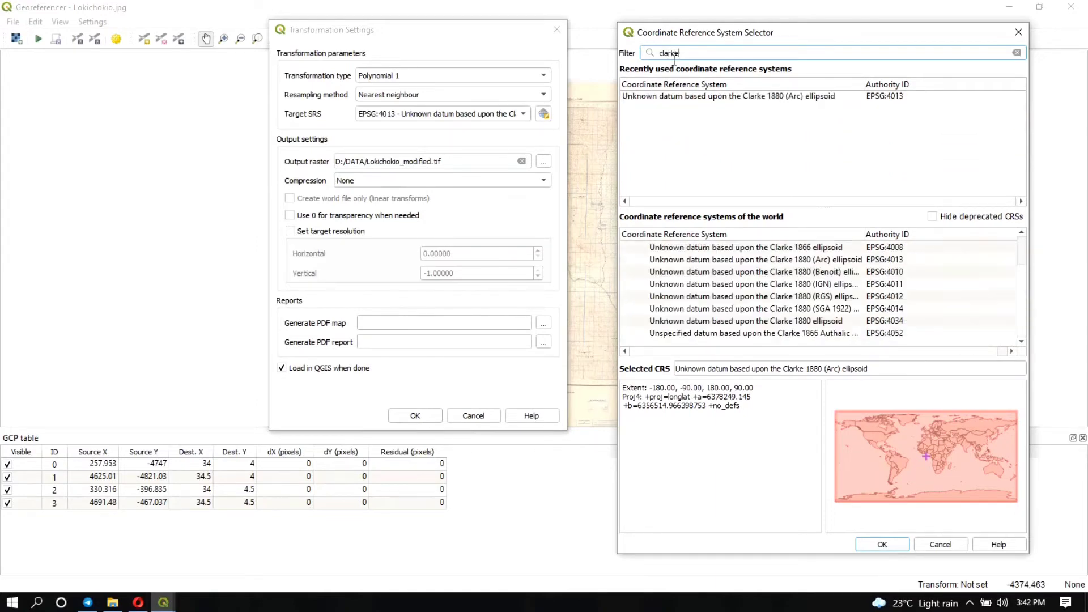
{"action": "type", "text": " 1880"}
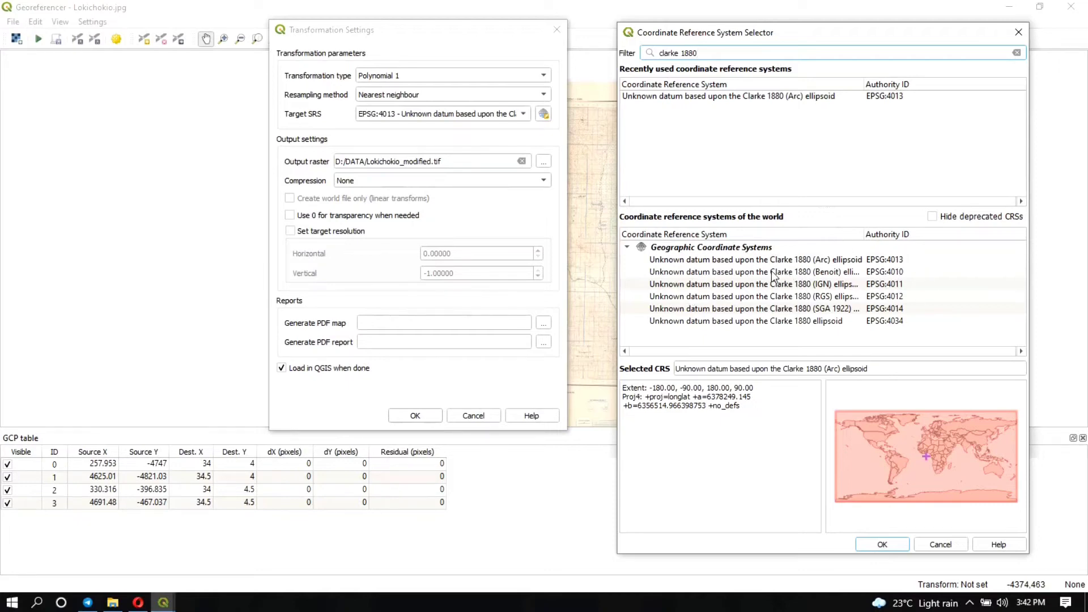
{"action": "left_click", "coordinate": [808, 259]}
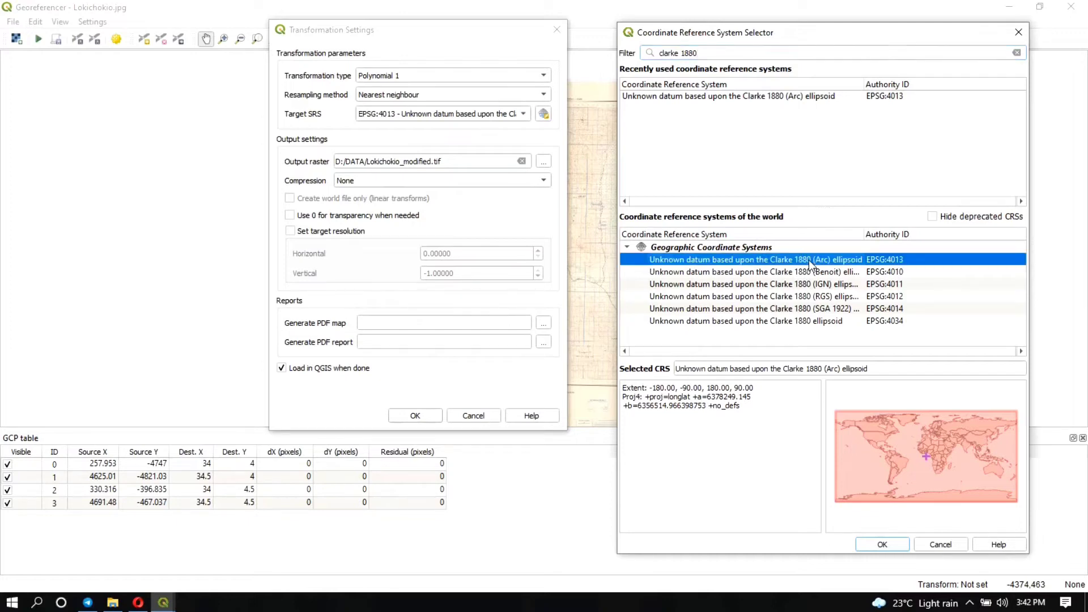
{"action": "left_click", "coordinate": [882, 543]}
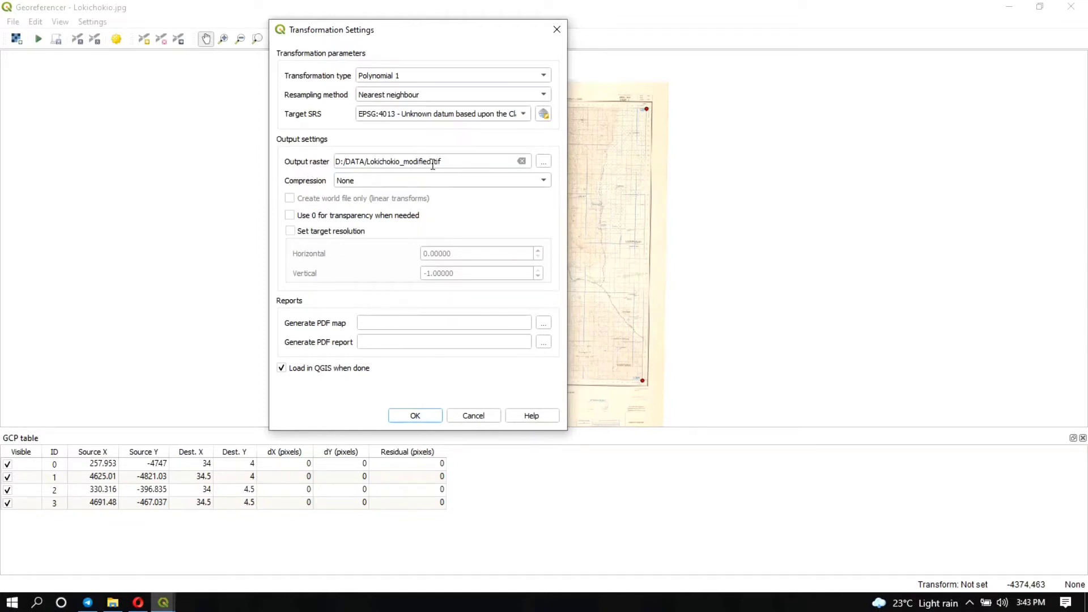
Name the output raster Lokichokio_georeferenced.tif in D:/DATA, run the georeferencing and close the Georeferencer
{"action": "left_click_drag", "start_coordinate": [433, 164], "coordinate": [402, 166]}
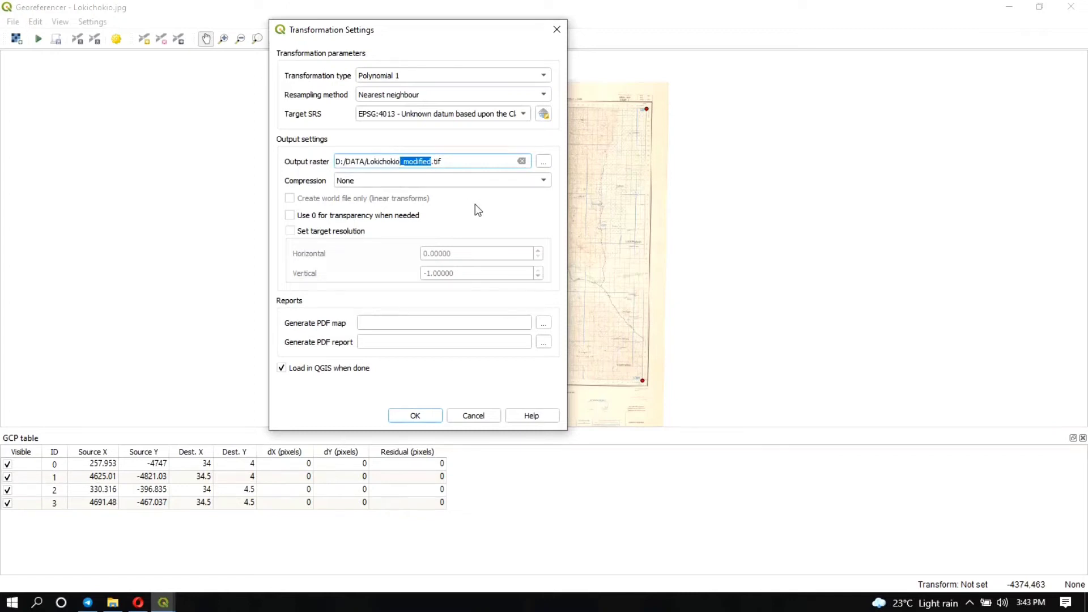
{"action": "type", "text": "_ger"}
{"action": "key", "text": "BackSpace"}
{"action": "type", "text": "oreferenced"}
{"action": "left_click", "coordinate": [432, 414]}
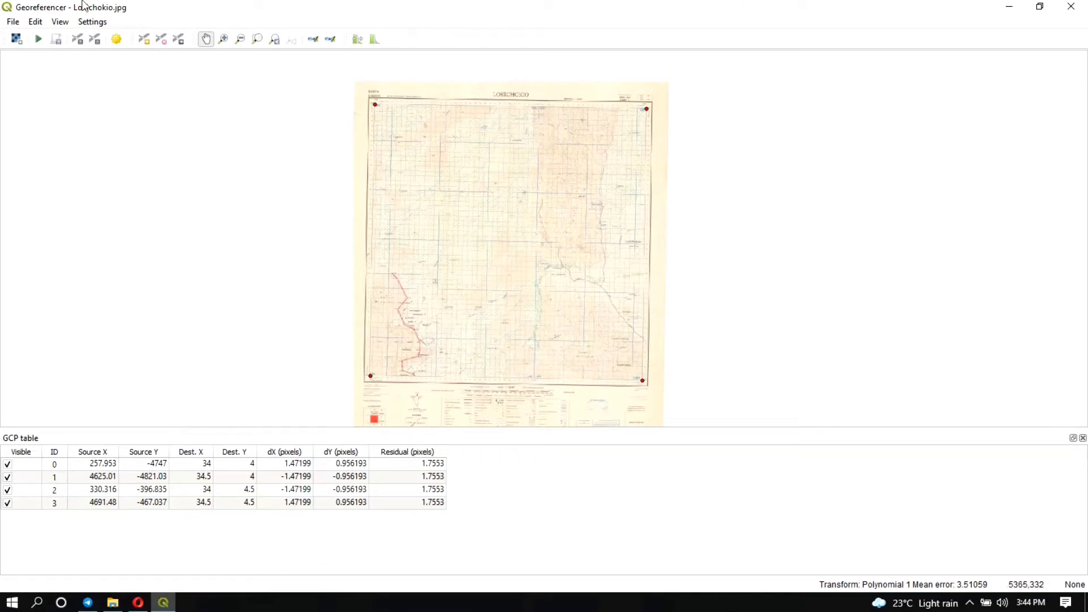
{"action": "left_click", "coordinate": [37, 40]}
{"action": "left_click", "coordinate": [1071, 7]}
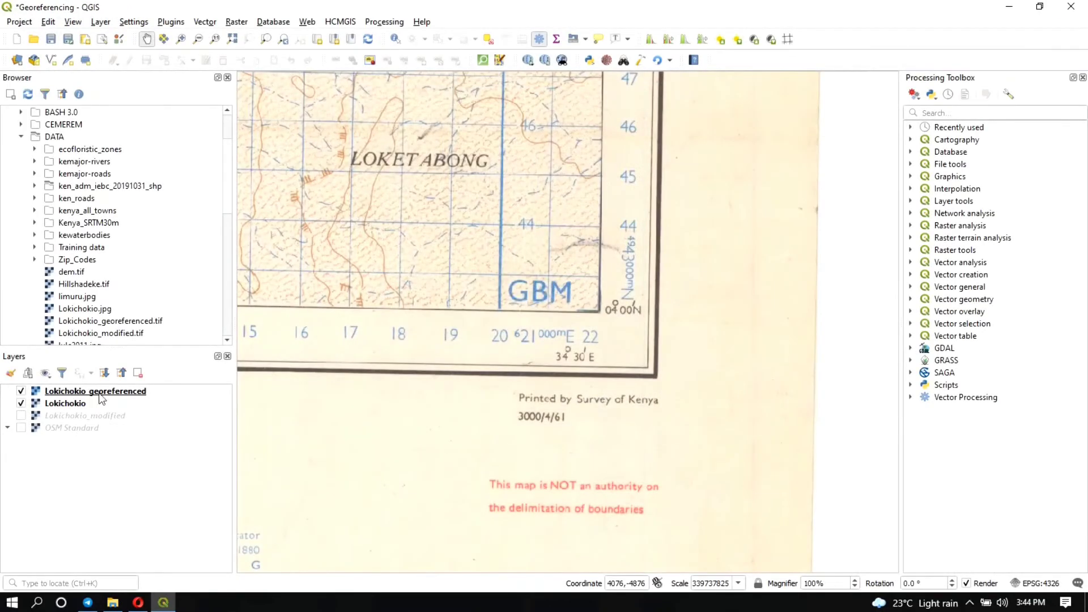
Hide the original Lokichokio layer and zoom the map to the Lokichokio_georeferenced layer
{"action": "left_click", "coordinate": [22, 403]}
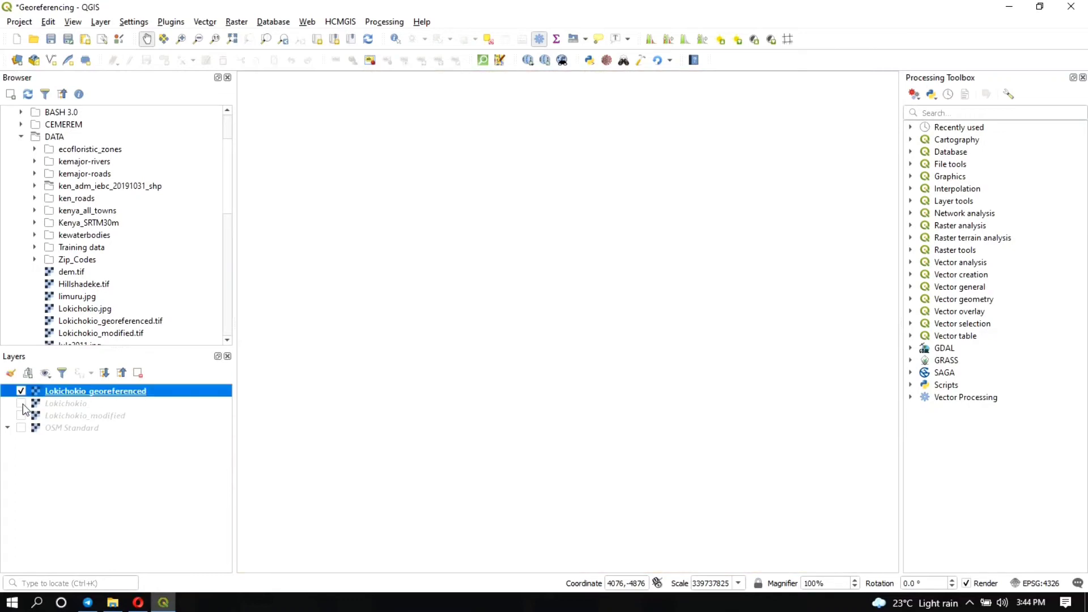
{"action": "right_click", "coordinate": [60, 391]}
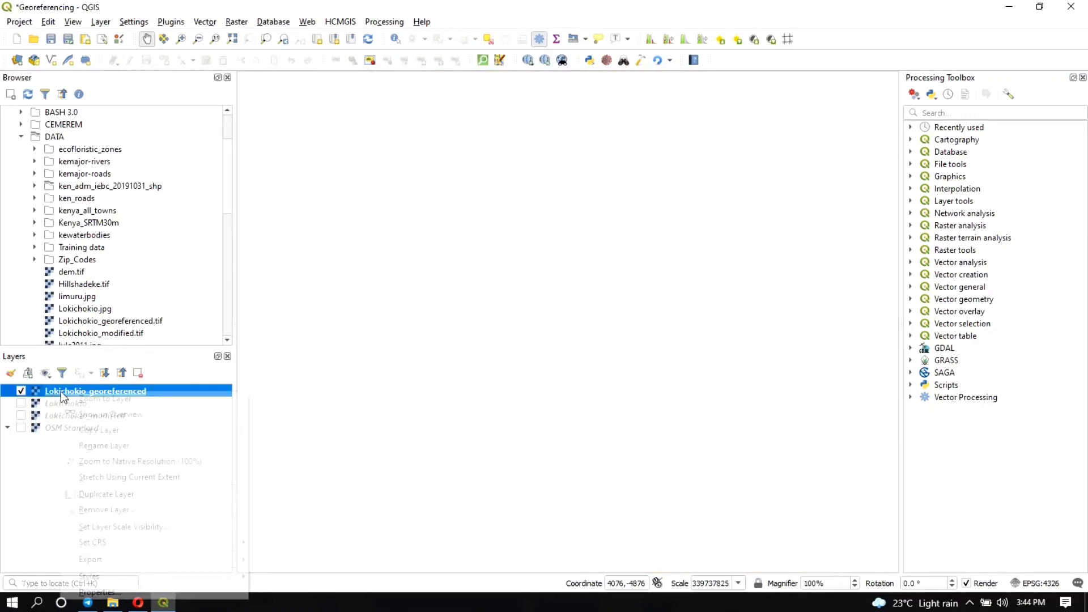
{"action": "left_click", "coordinate": [127, 397]}
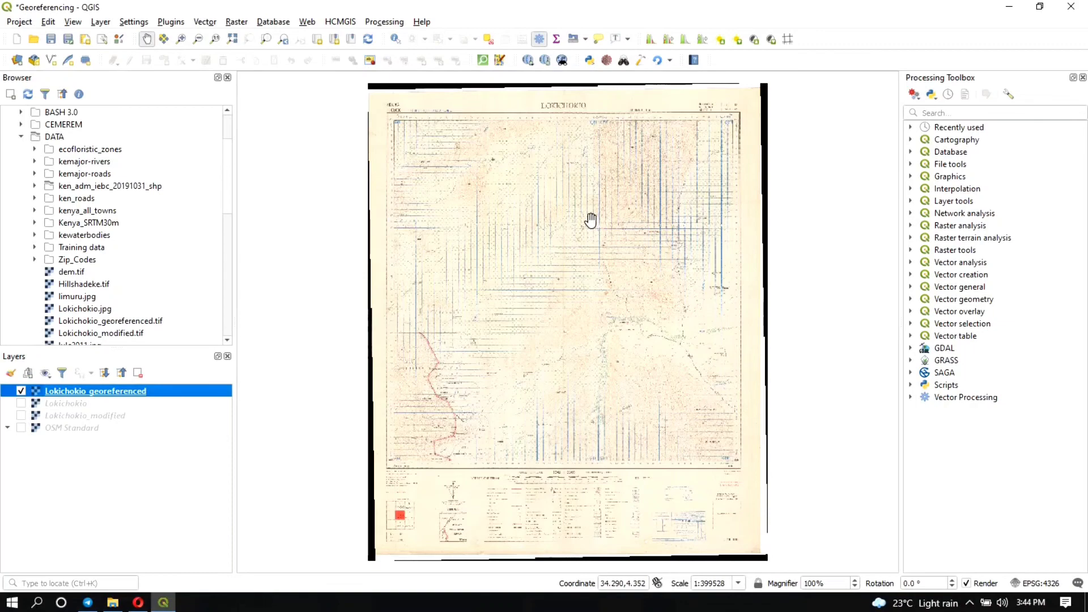
{"action": "scroll", "coordinate": [504, 228], "scroll_direction": "up", "scroll_amount": 1}
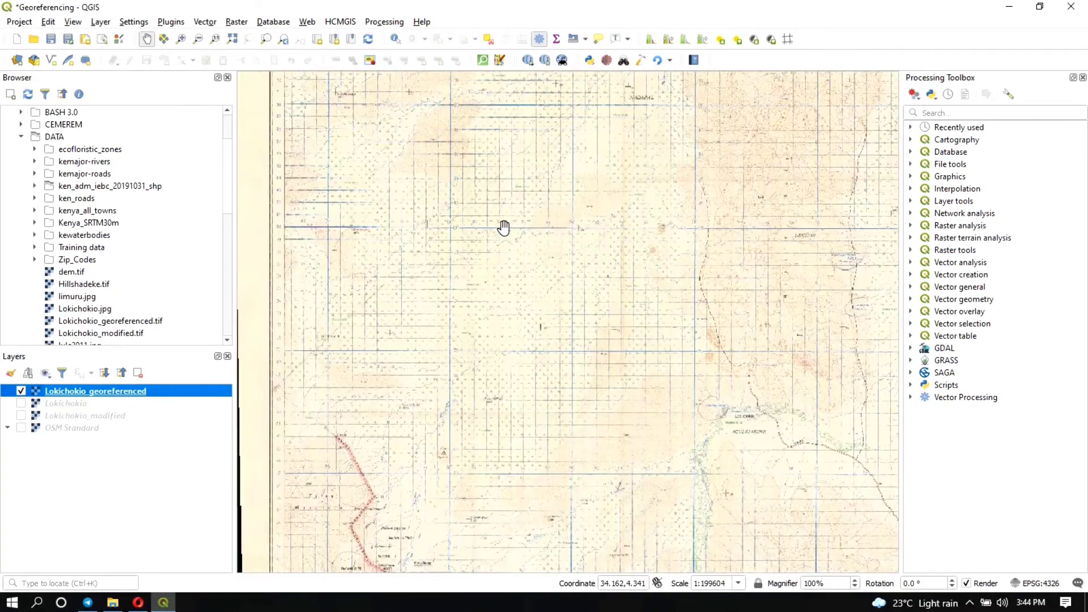
{"action": "scroll", "coordinate": [504, 227], "scroll_direction": "down", "scroll_amount": 1}
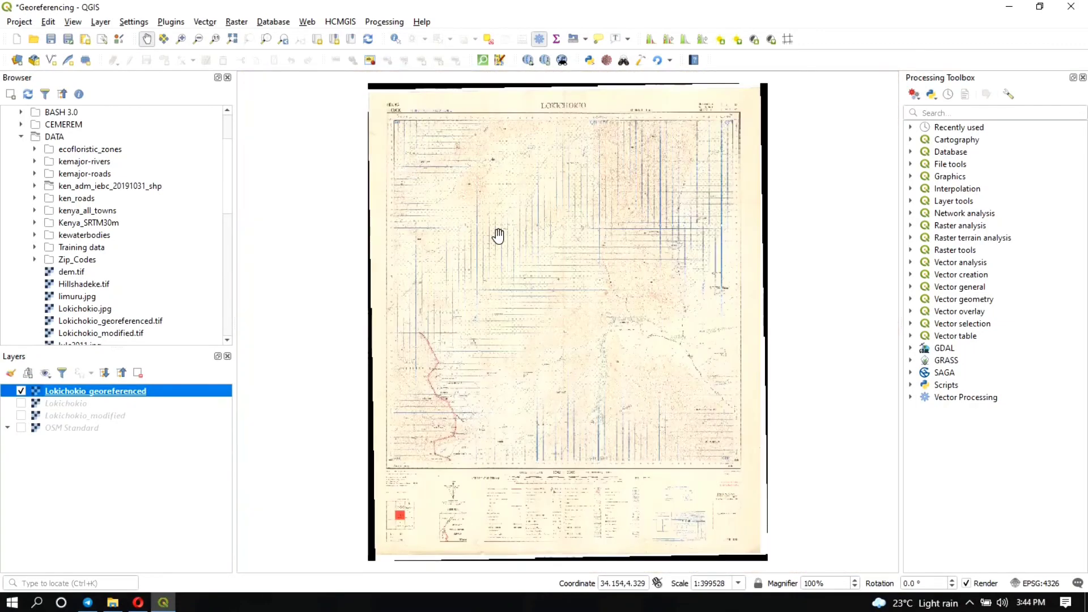
{"action": "scroll", "coordinate": [496, 235], "scroll_direction": "up", "scroll_amount": 1}
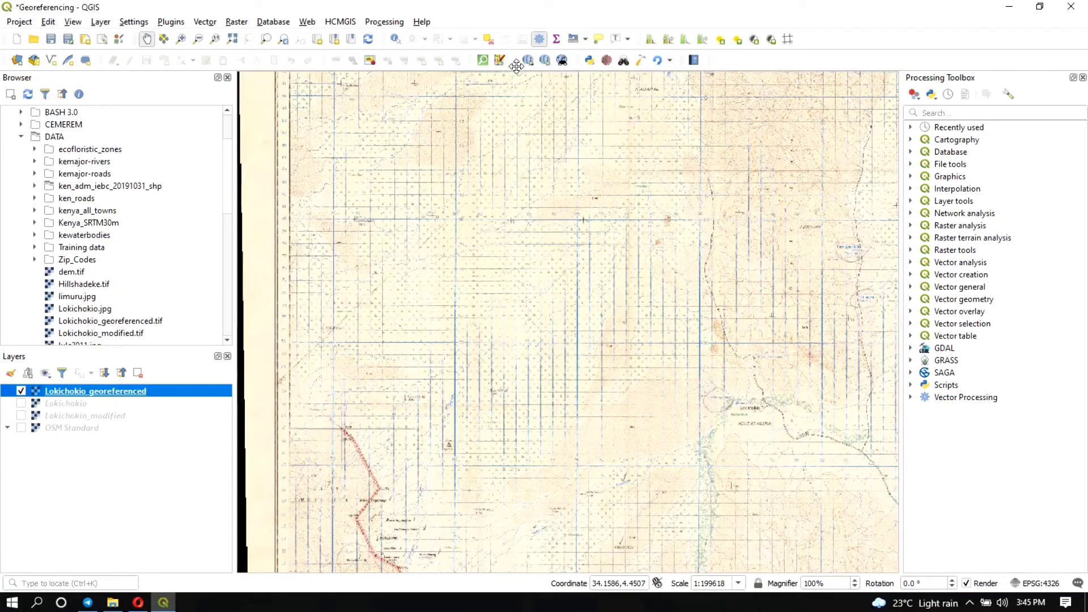
Show the OSM Standard basemap and set the Lokichokio_georeferenced layer's global opacity to 50%
{"action": "left_click", "coordinate": [21, 429]}
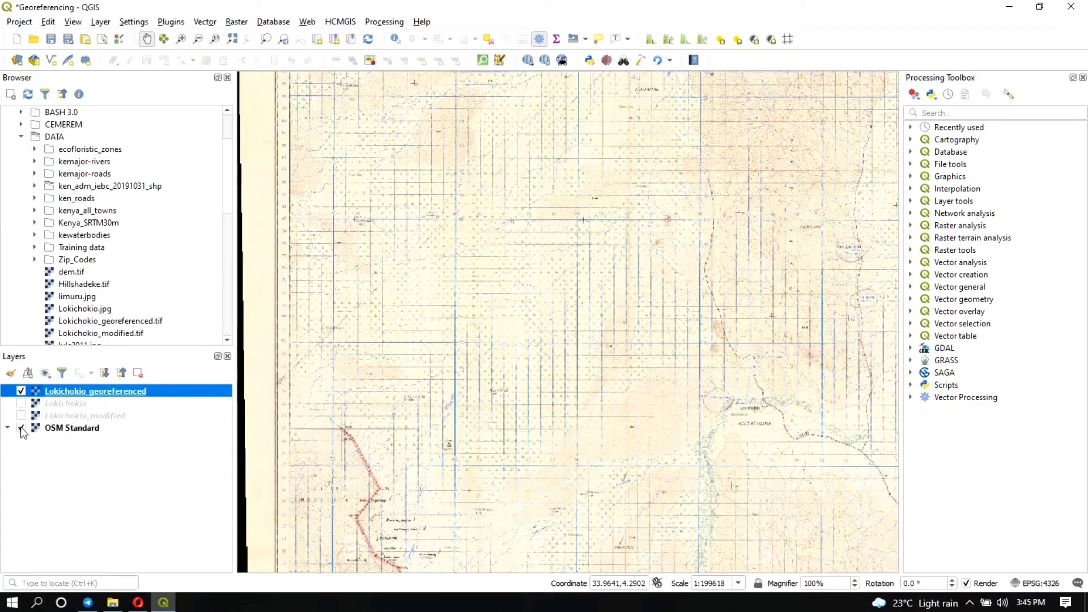
{"action": "scroll", "coordinate": [447, 395], "scroll_direction": "down", "scroll_amount": 1}
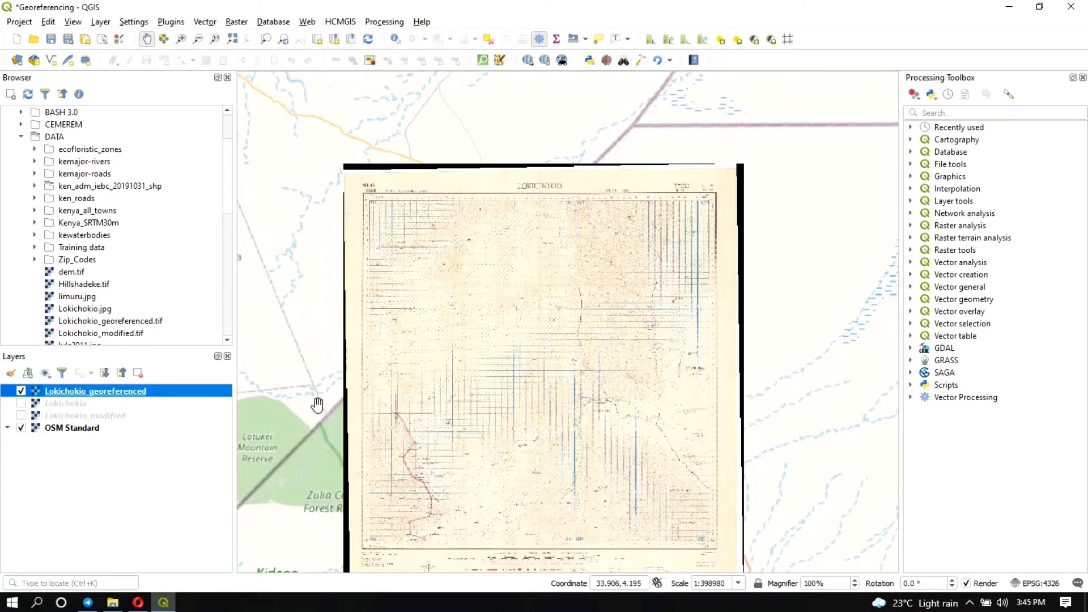
{"action": "right_click", "coordinate": [81, 392]}
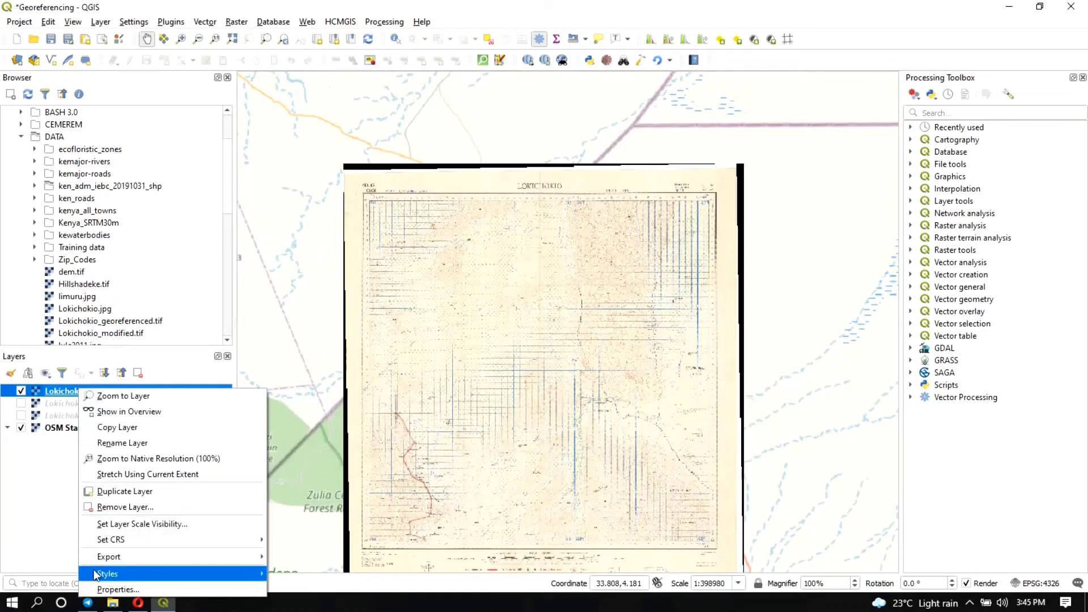
{"action": "left_click", "coordinate": [100, 583]}
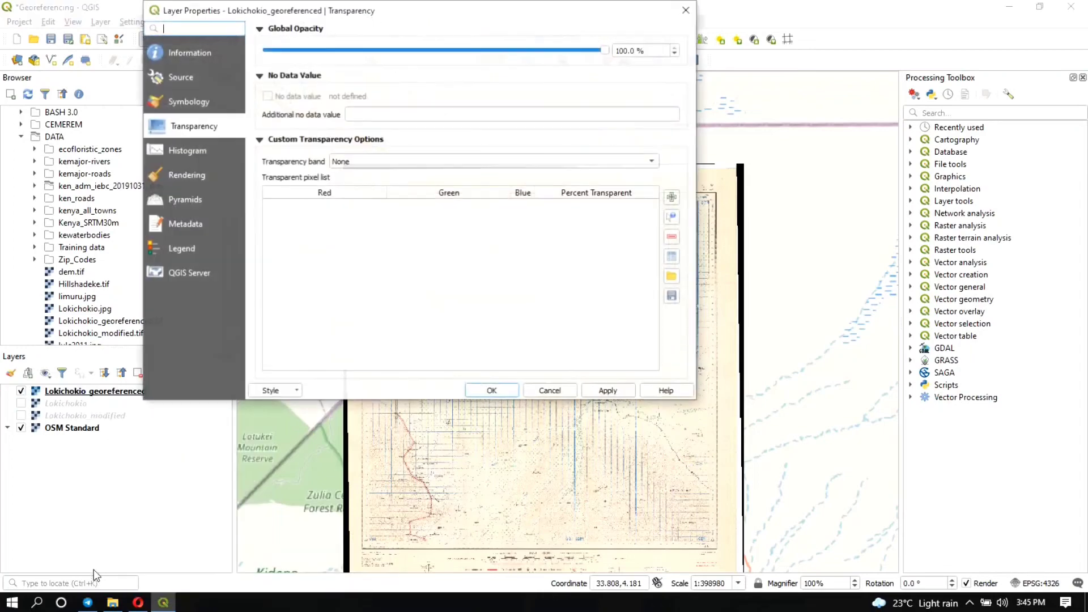
{"action": "left_click_drag", "start_coordinate": [606, 50], "coordinate": [548, 50]}
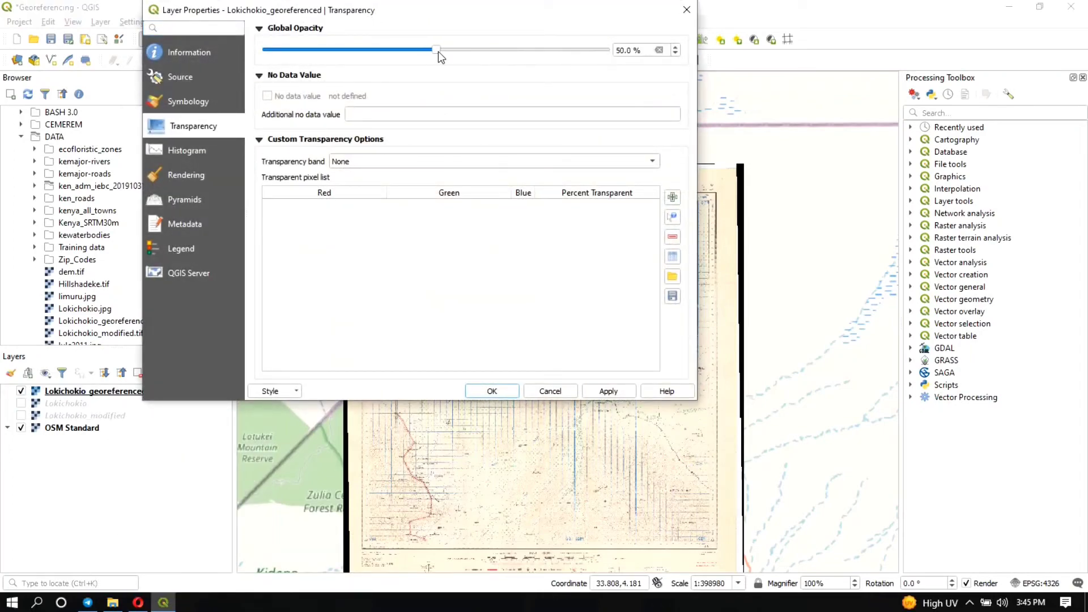
{"action": "left_click", "coordinate": [492, 391]}
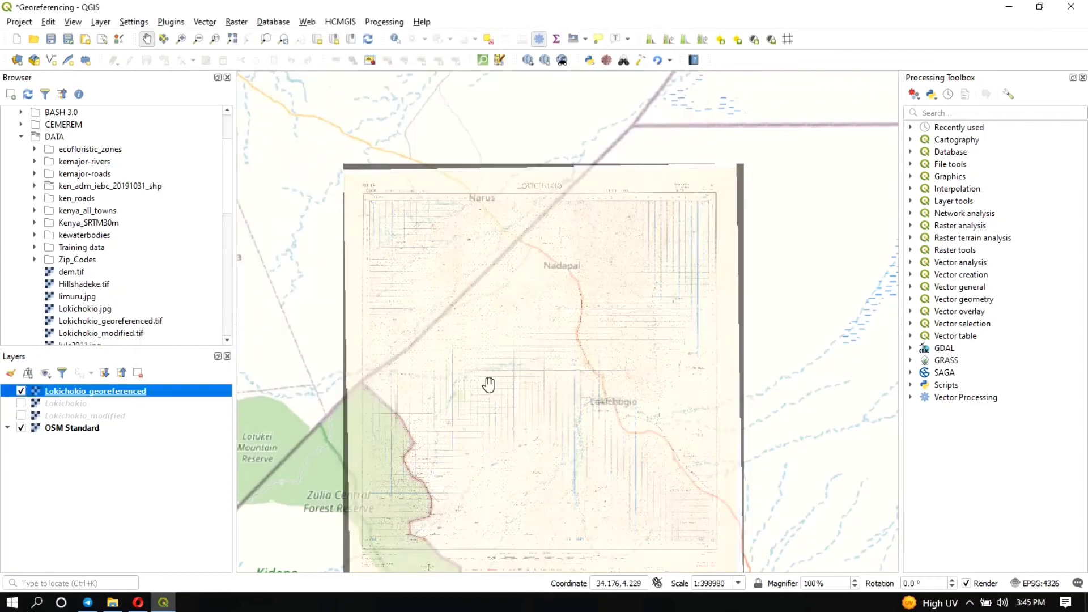
Examine how the semi-transparent map's roads, rivers and international boundary line up with the OSM basemap
{"action": "mouse_move", "coordinate": [289, 337]}
{"action": "left_mouse_down"}
{"action": "mouse_move", "coordinate": [298, 306]}
{"action": "mouse_move", "coordinate": [287, 331]}
{"action": "left_mouse_up"}
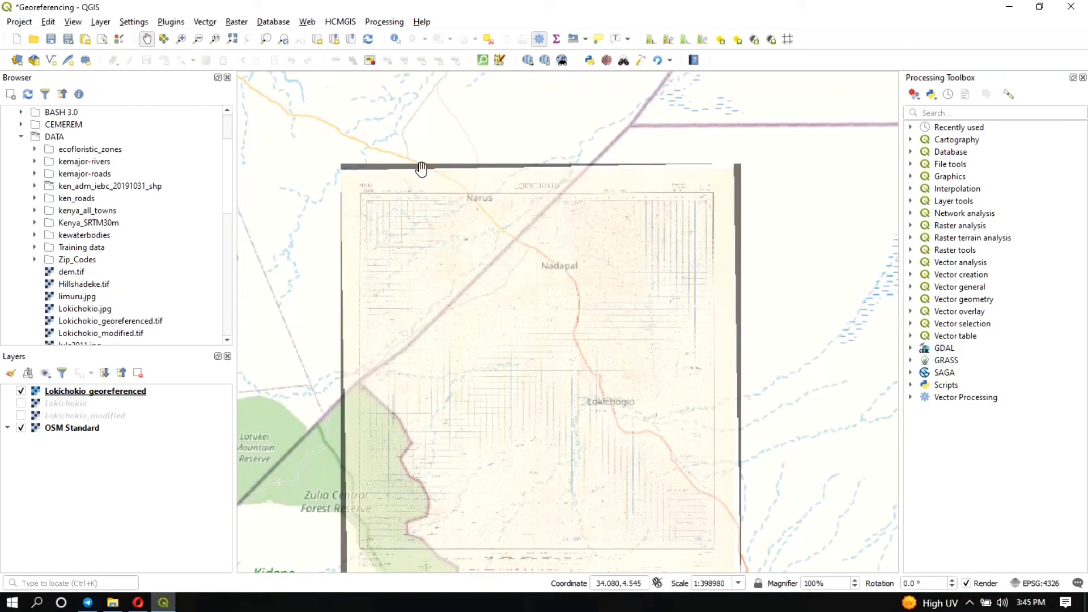
{"action": "scroll", "coordinate": [479, 206], "scroll_direction": "up", "scroll_amount": 2}
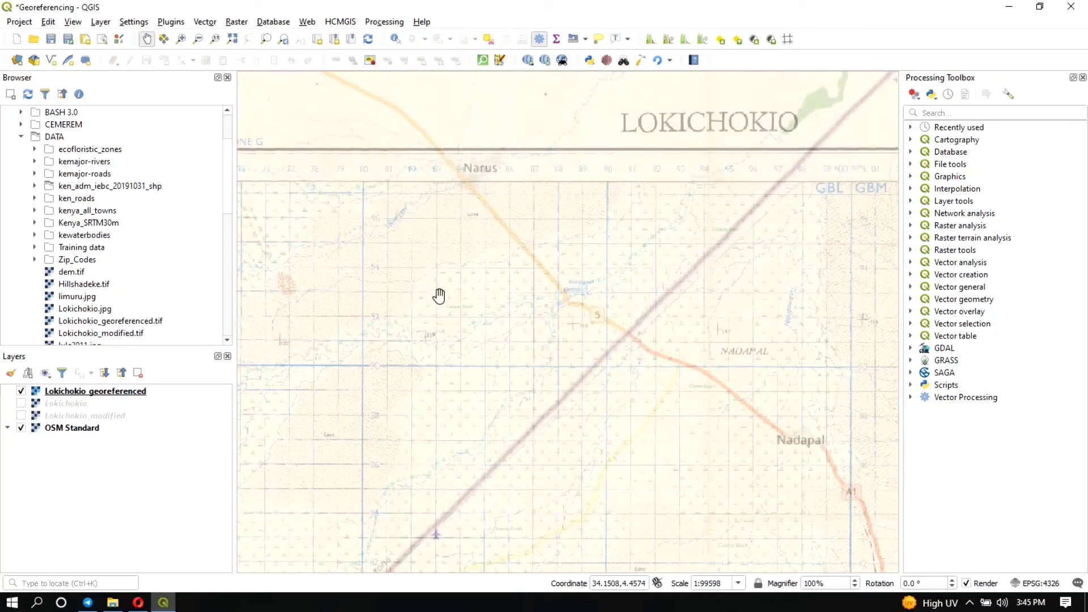
{"action": "scroll", "coordinate": [439, 295], "scroll_direction": "down", "scroll_amount": 2}
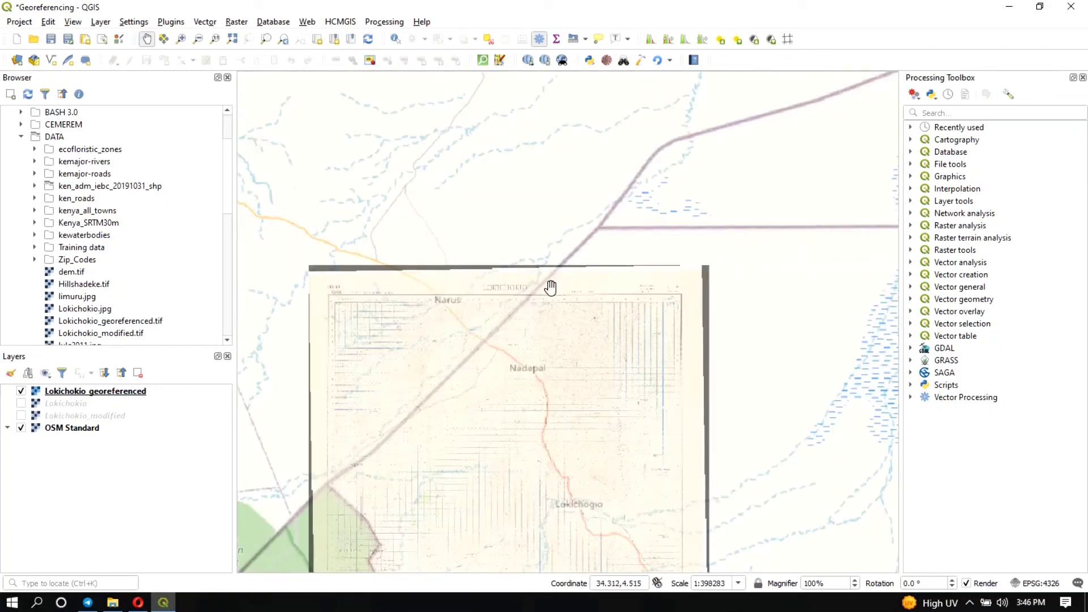
{"action": "scroll", "coordinate": [415, 498], "scroll_direction": "down", "scroll_amount": 1}
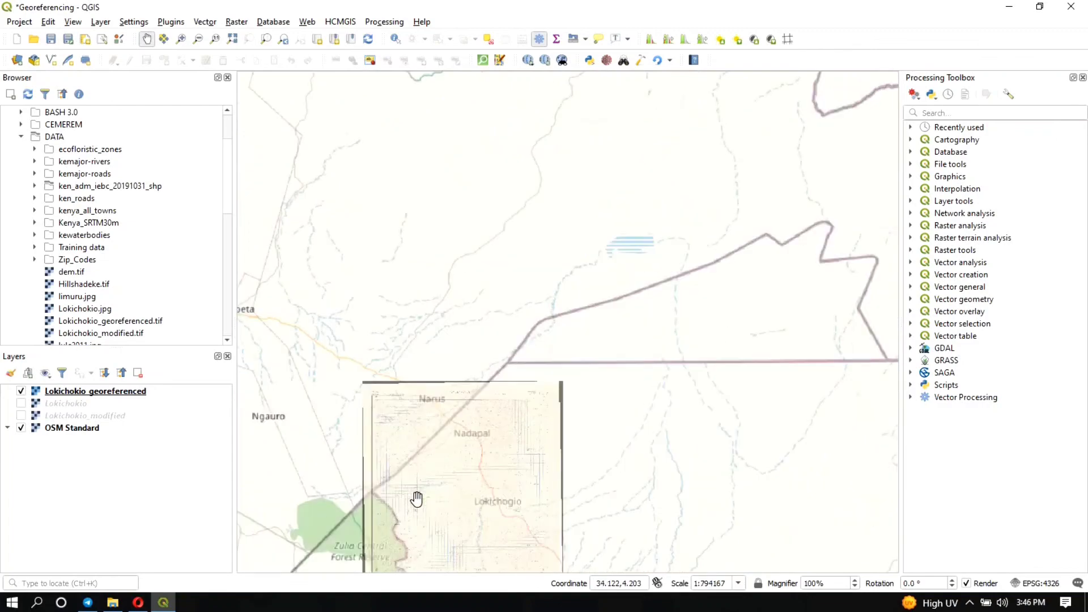
{"action": "left_click_drag", "start_coordinate": [416, 498], "coordinate": [440, 192]}
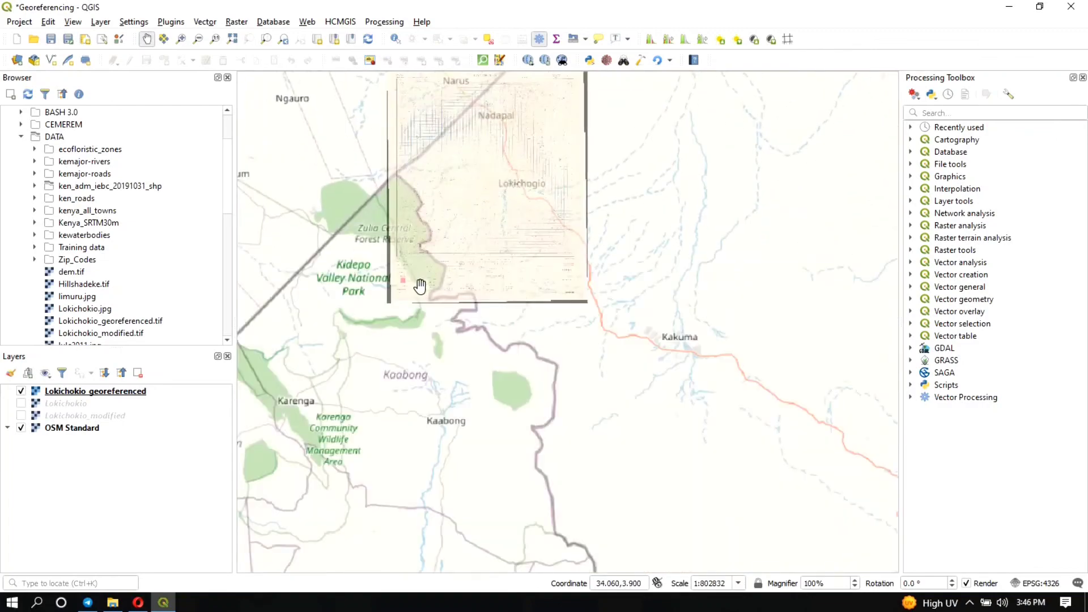
{"action": "scroll", "coordinate": [420, 286], "scroll_direction": "up", "scroll_amount": 1}
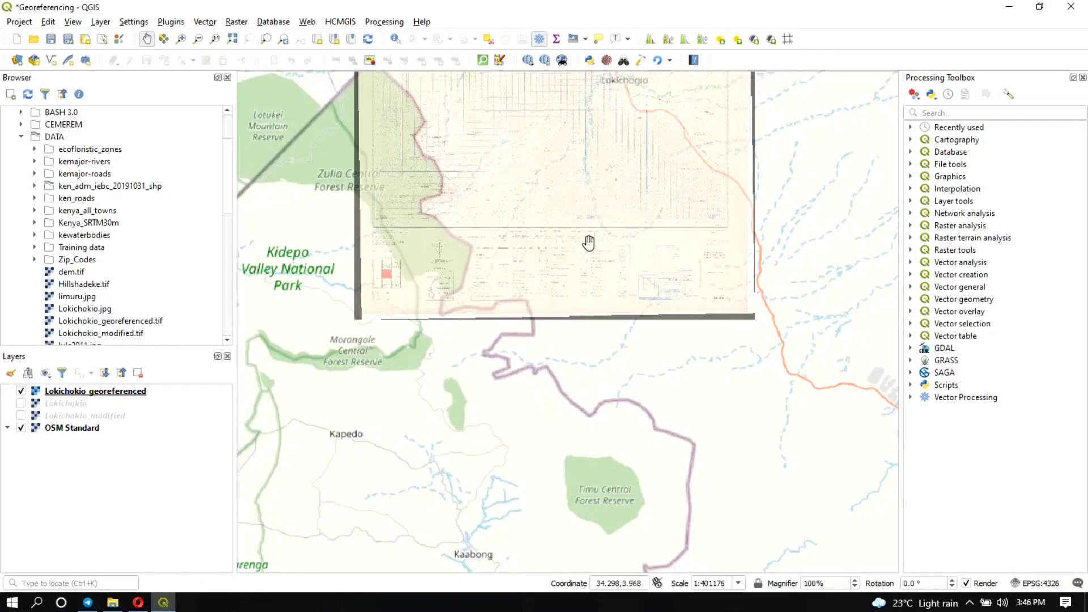
{"action": "scroll", "coordinate": [464, 211], "scroll_direction": "up", "scroll_amount": 1}
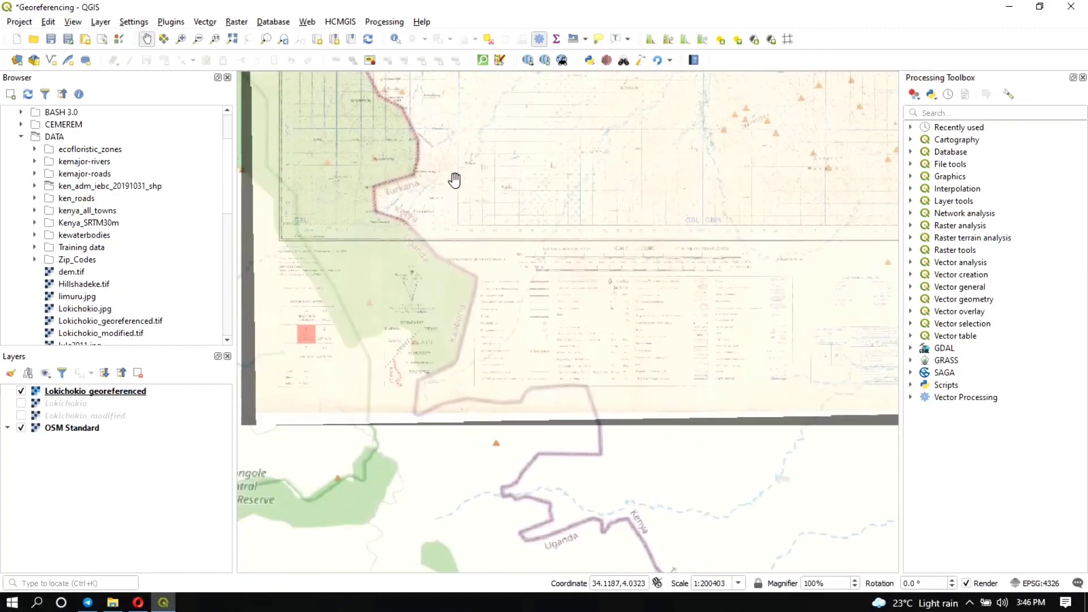
{"action": "left_click_drag", "start_coordinate": [454, 180], "coordinate": [454, 450]}
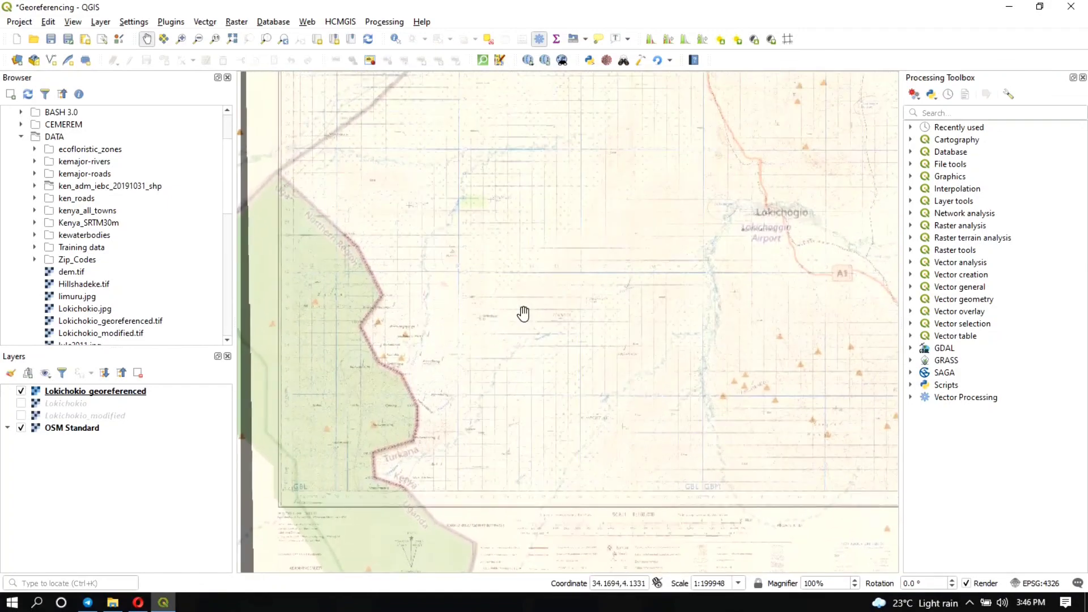
{"action": "left_click_drag", "start_coordinate": [410, 165], "coordinate": [431, 309]}
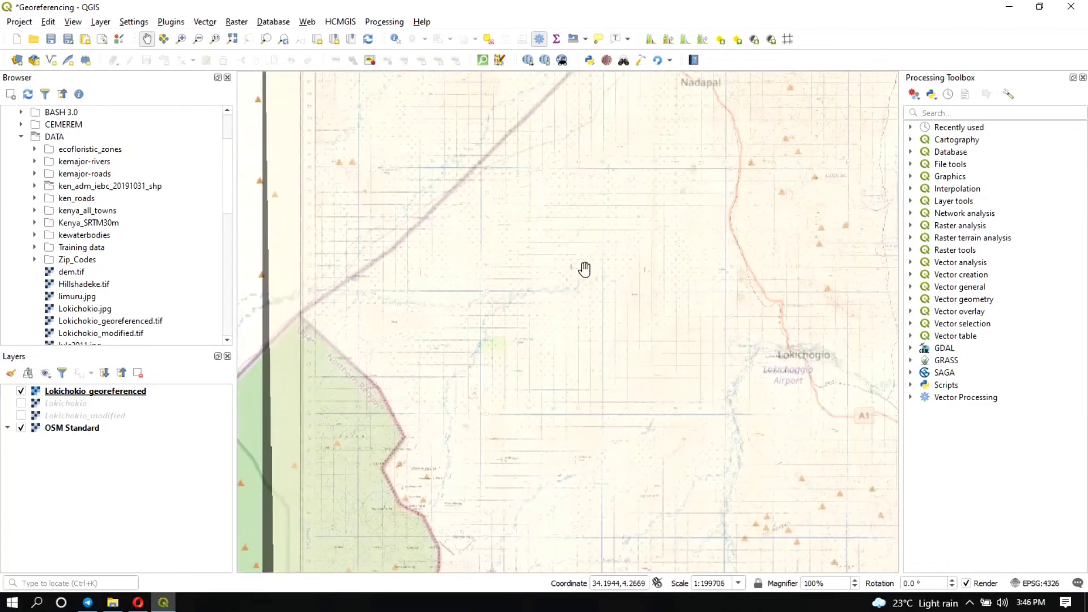
Compare the Lokichogio area with the OSM basemap by hiding the Lokichokio_georeferenced layer and showing it again
{"action": "left_click_drag", "start_coordinate": [585, 270], "coordinate": [447, 236]}
{"action": "left_click_drag", "start_coordinate": [476, 308], "coordinate": [556, 214]}
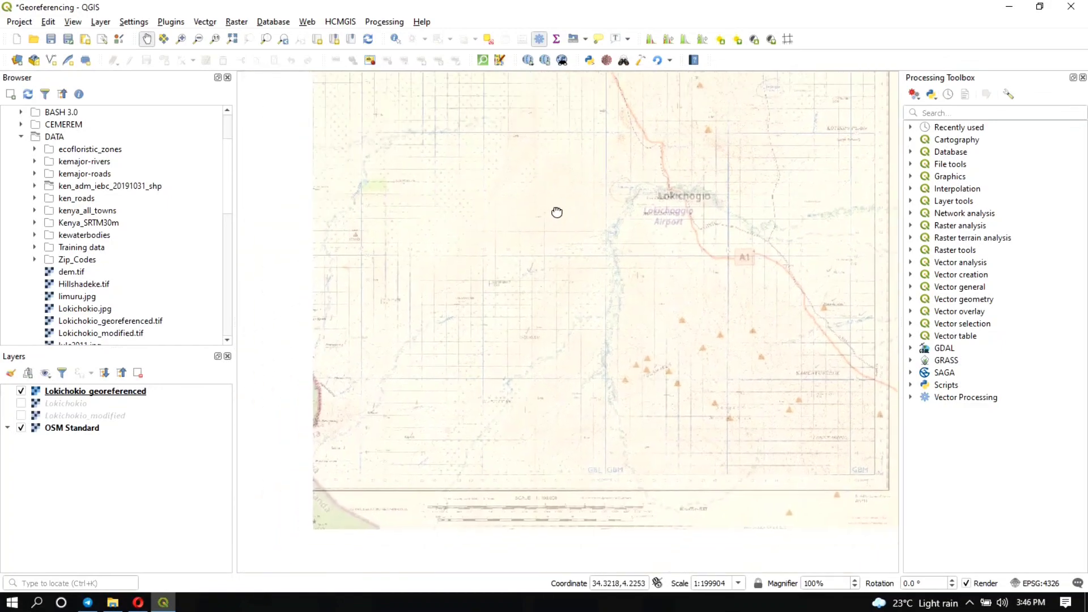
{"action": "left_click", "coordinate": [22, 391]}
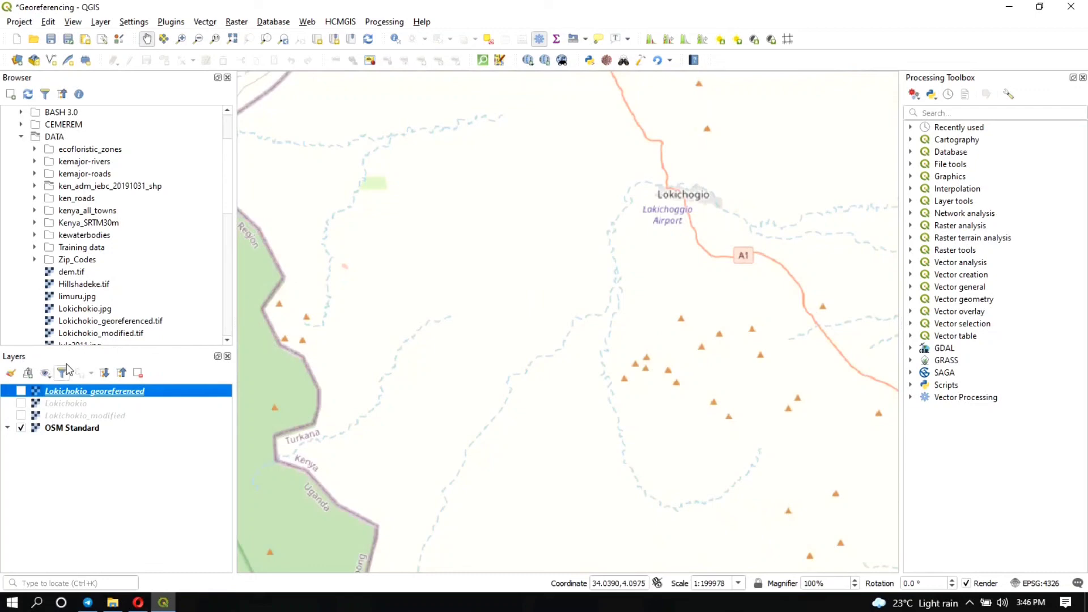
{"action": "left_click", "coordinate": [21, 391]}
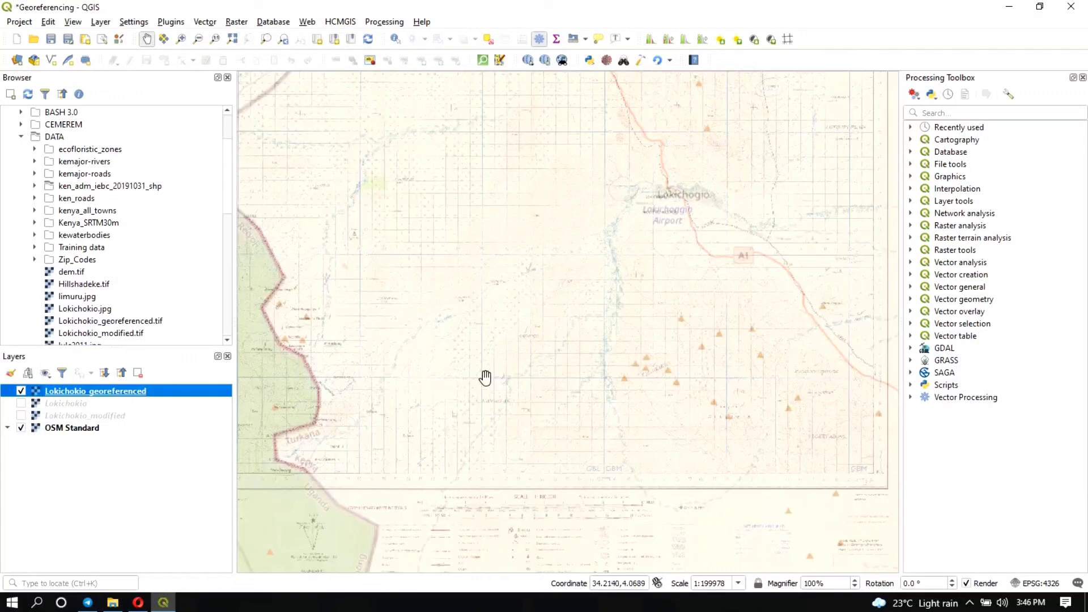
Examine the overlay along the Kenya–Uganda boundary, the sheet's southern margin and the full map extent against the OSM basemap
{"action": "left_click_drag", "start_coordinate": [405, 413], "coordinate": [512, 255]}
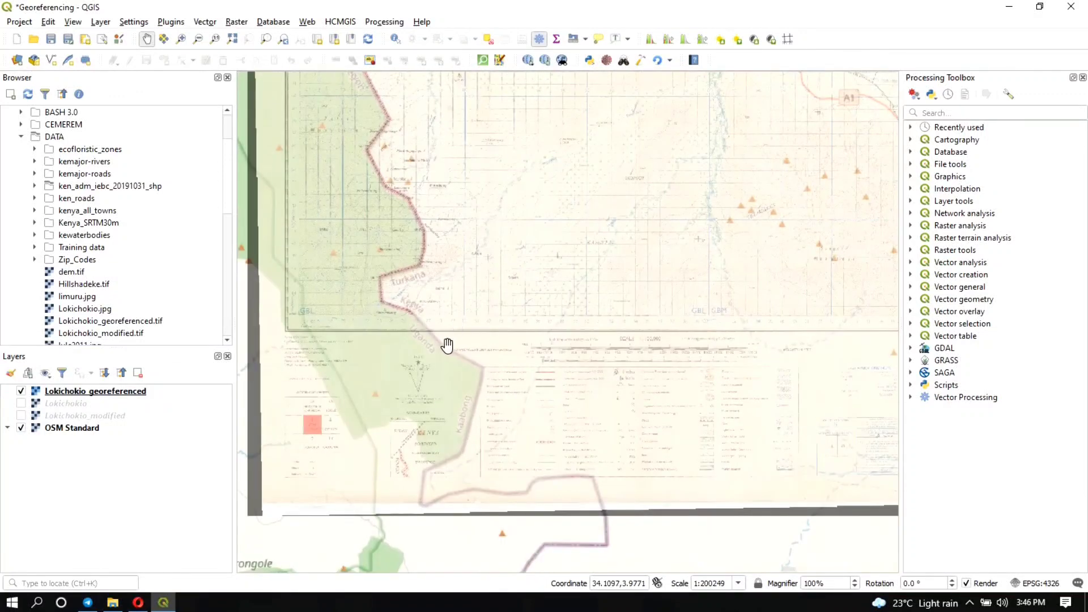
{"action": "left_click_drag", "start_coordinate": [444, 342], "coordinate": [364, 328]}
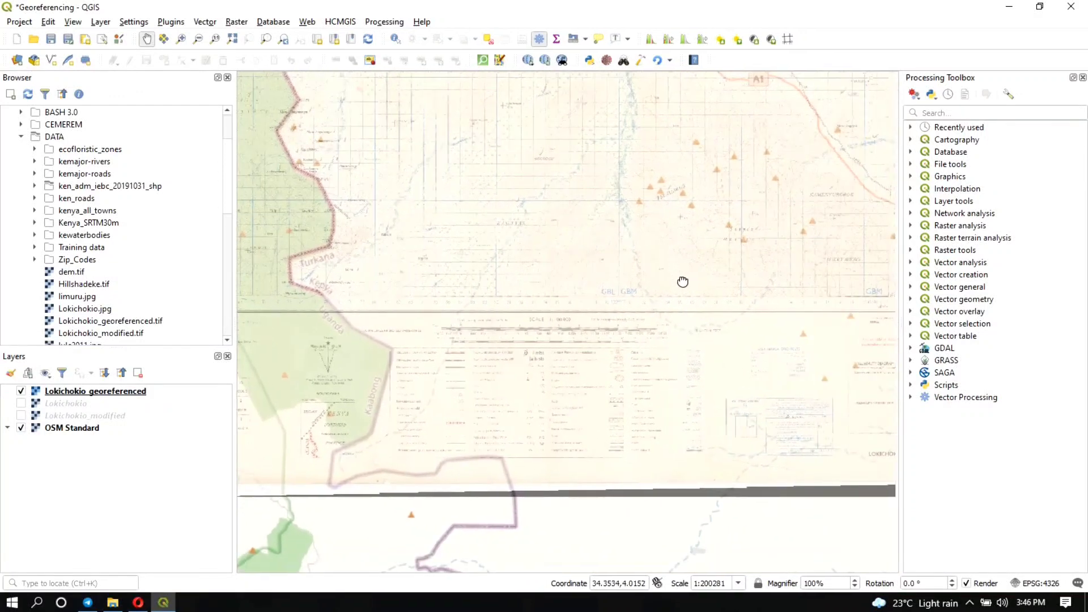
{"action": "left_click_drag", "start_coordinate": [682, 284], "coordinate": [389, 420]}
{"action": "left_click_drag", "start_coordinate": [442, 342], "coordinate": [722, 347]}
{"action": "scroll", "coordinate": [425, 245], "scroll_direction": "down", "scroll_amount": 1}
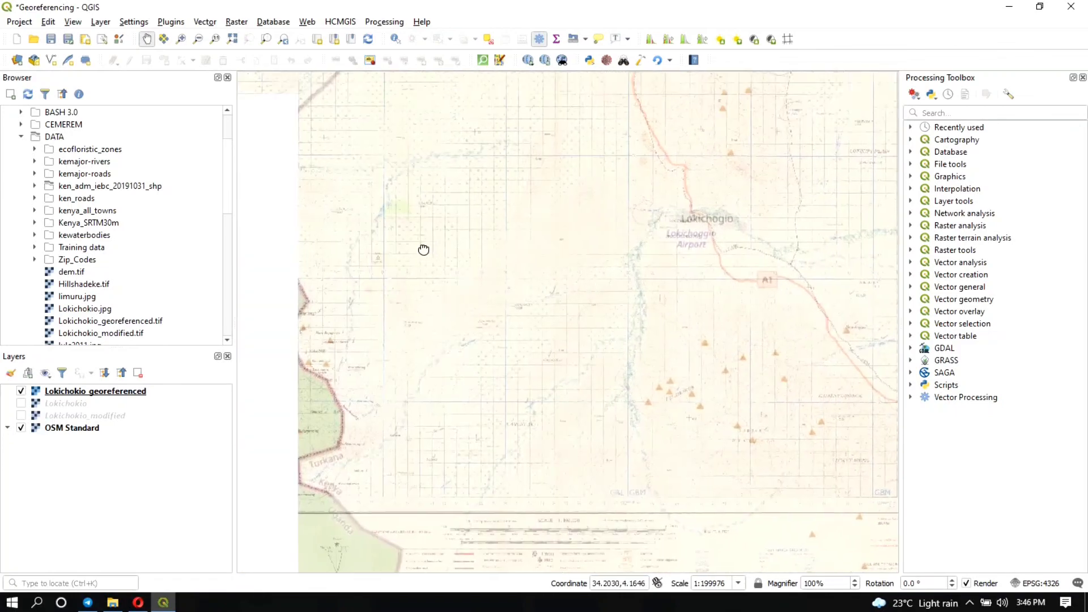
{"action": "left_click_drag", "start_coordinate": [422, 250], "coordinate": [481, 258]}
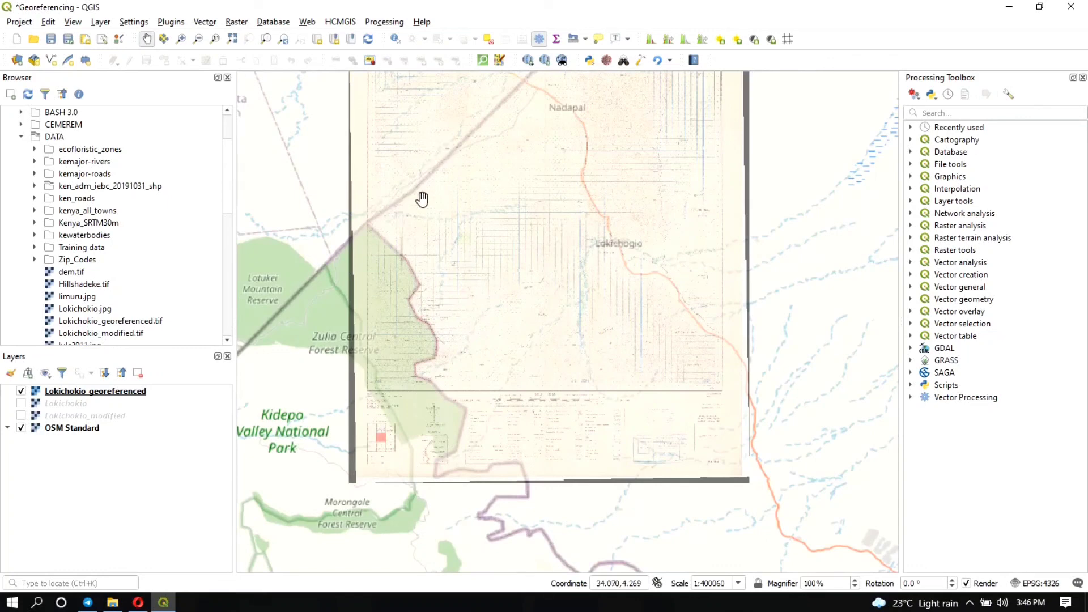
{"action": "left_click_drag", "start_coordinate": [420, 199], "coordinate": [399, 274]}
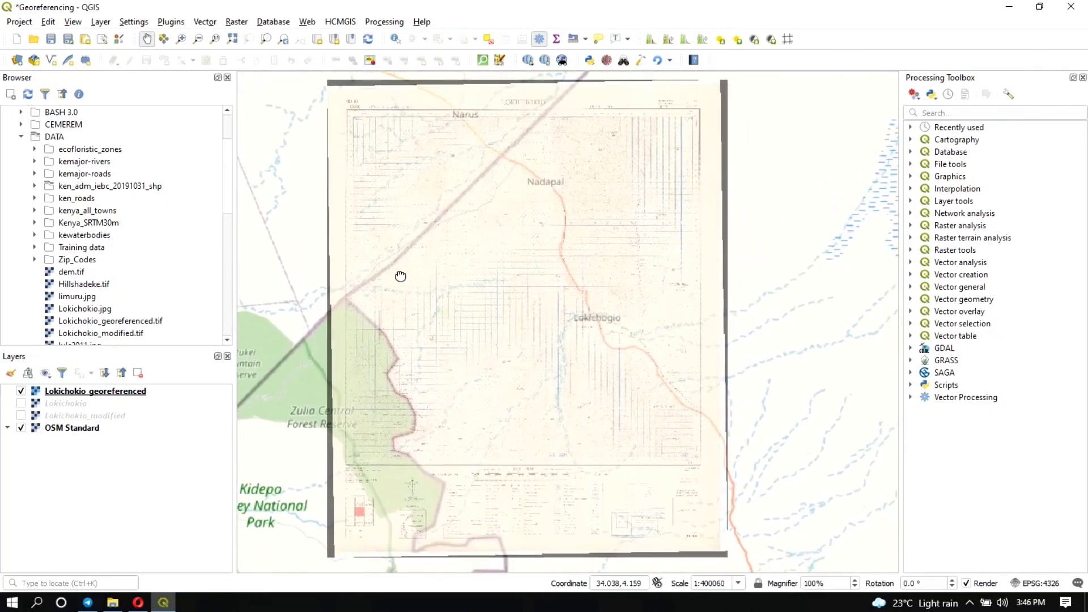